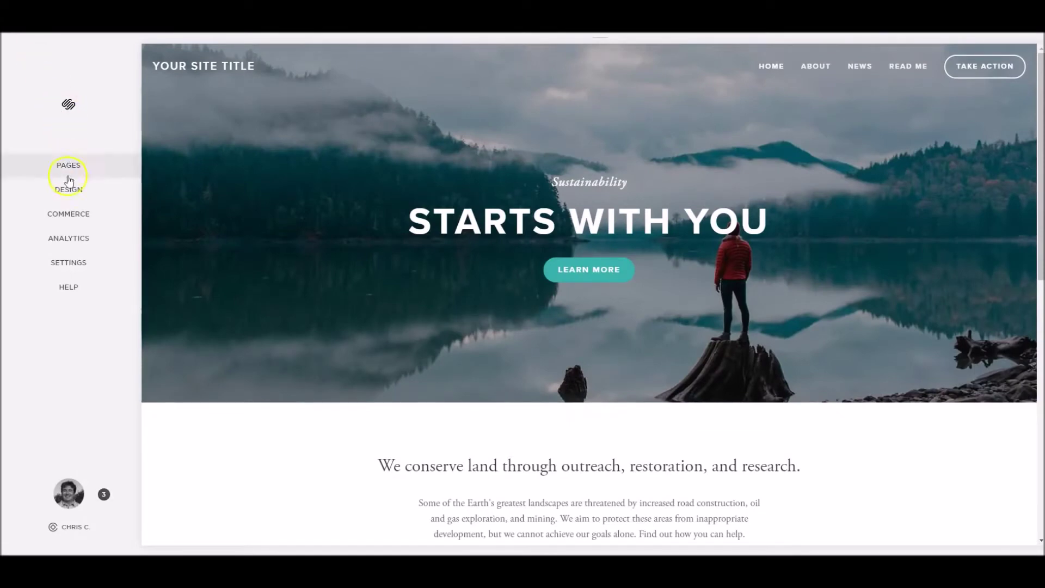
Step: Switch on the promotional pop-up from Settings > Marketing and bring up its layout choices
click(77, 269)
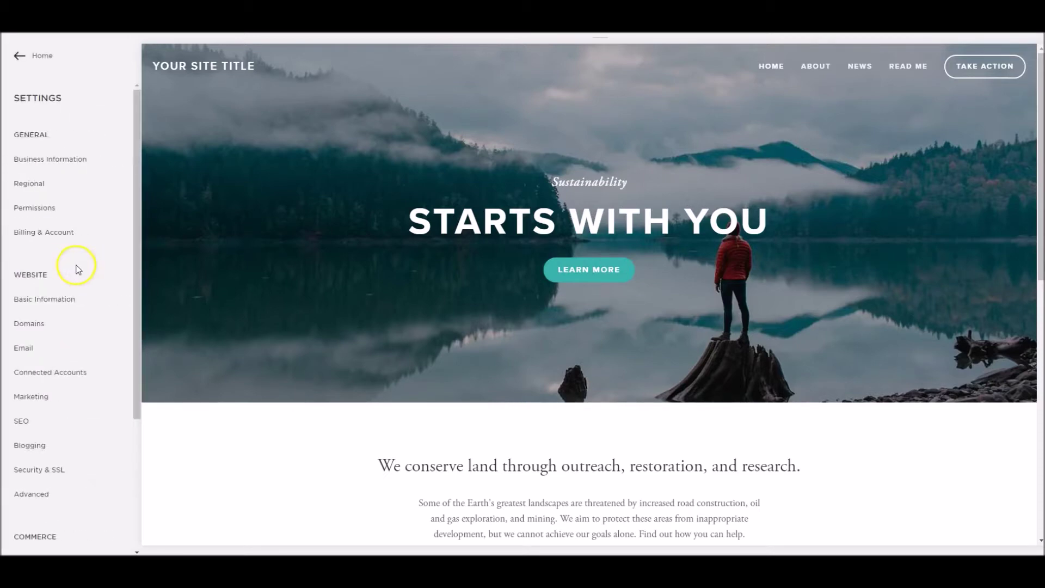
click(46, 398)
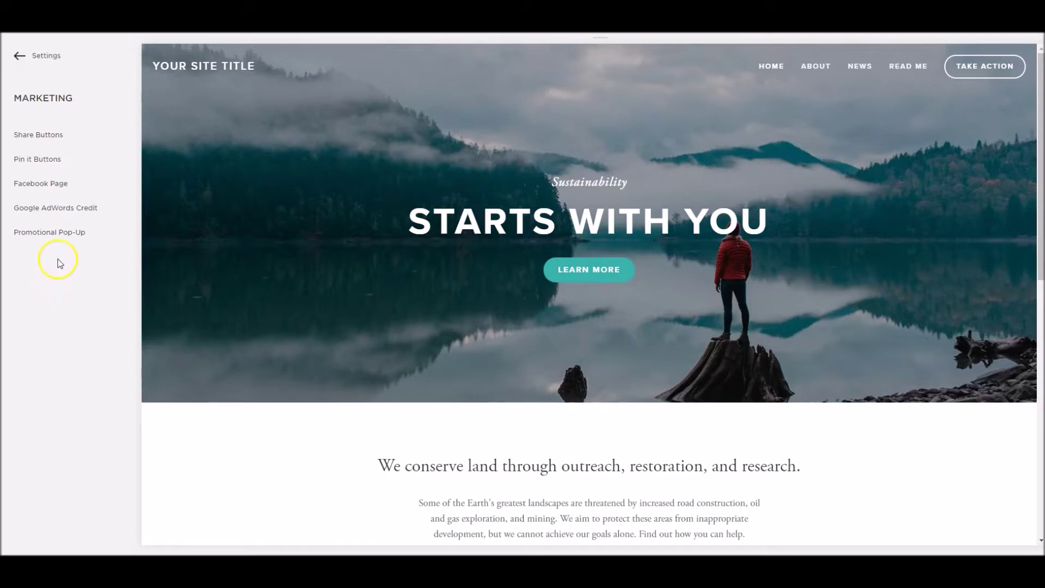
click(59, 238)
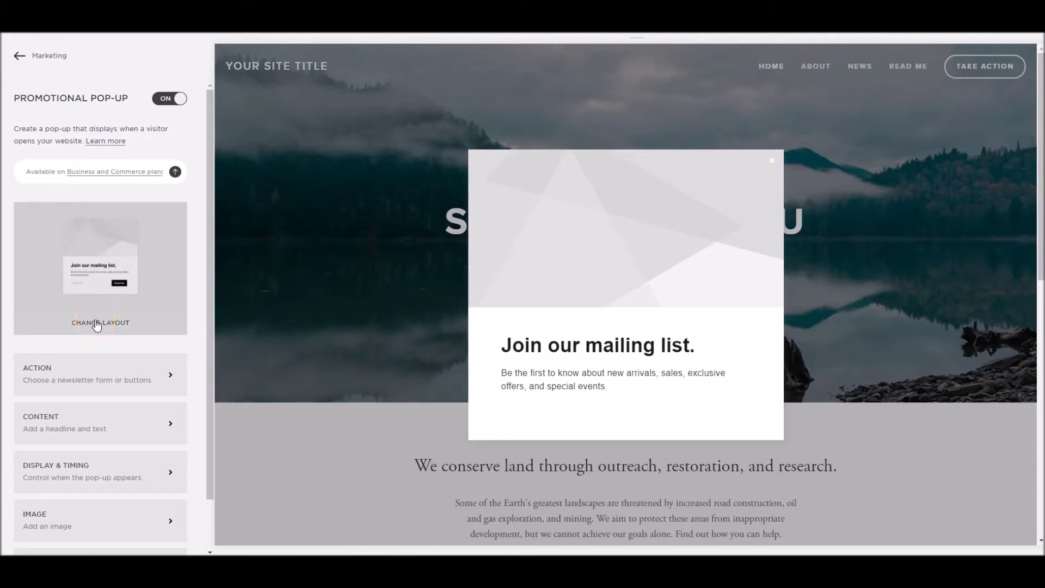
click(97, 325)
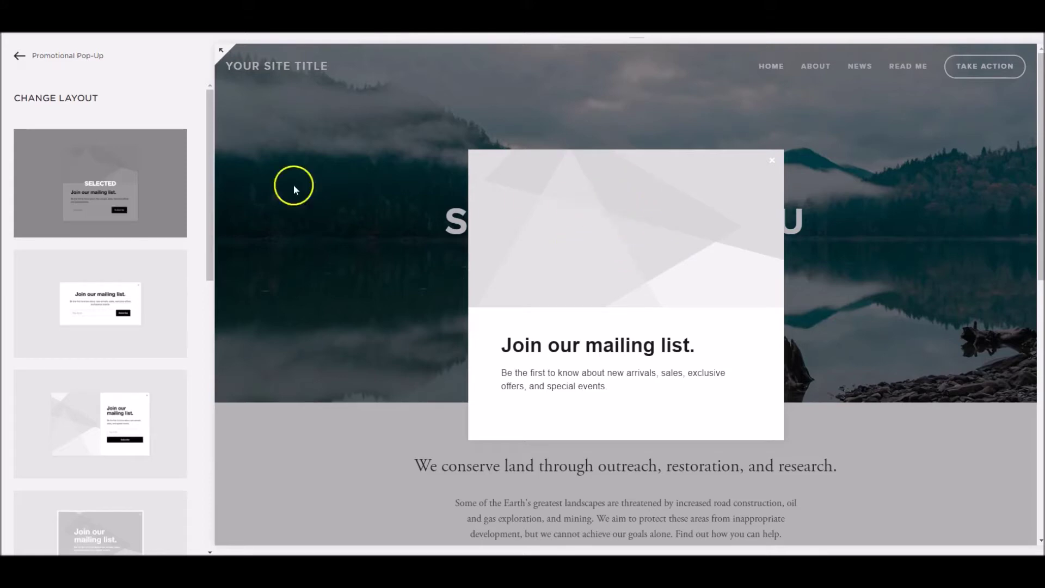
Step: Preview the second and third pop-up layouts
click(106, 287)
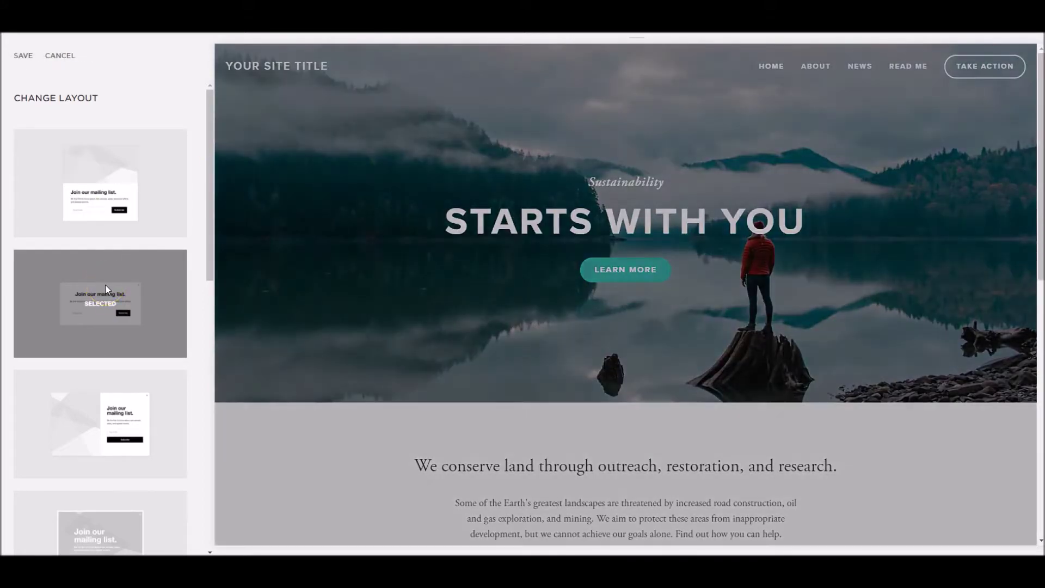
click(102, 285)
scroll(104, 280, down, 1)
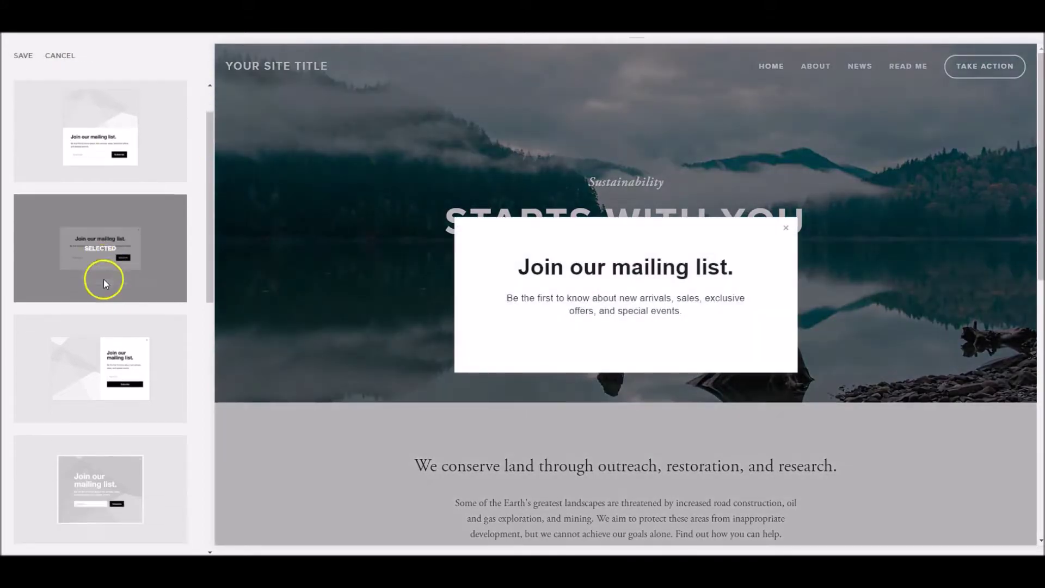
click(93, 322)
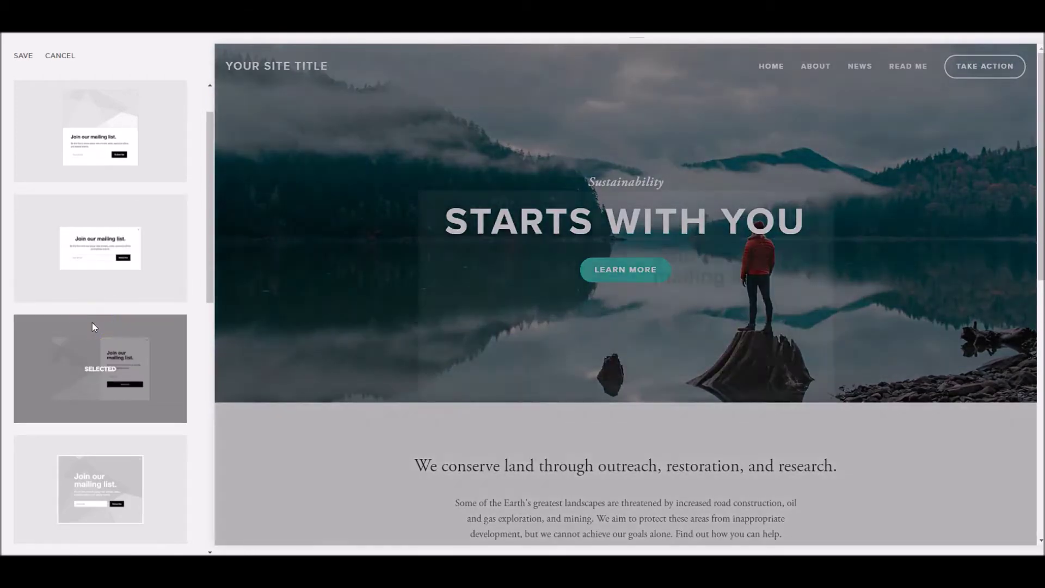
scroll(130, 381, down, 2)
click(131, 381)
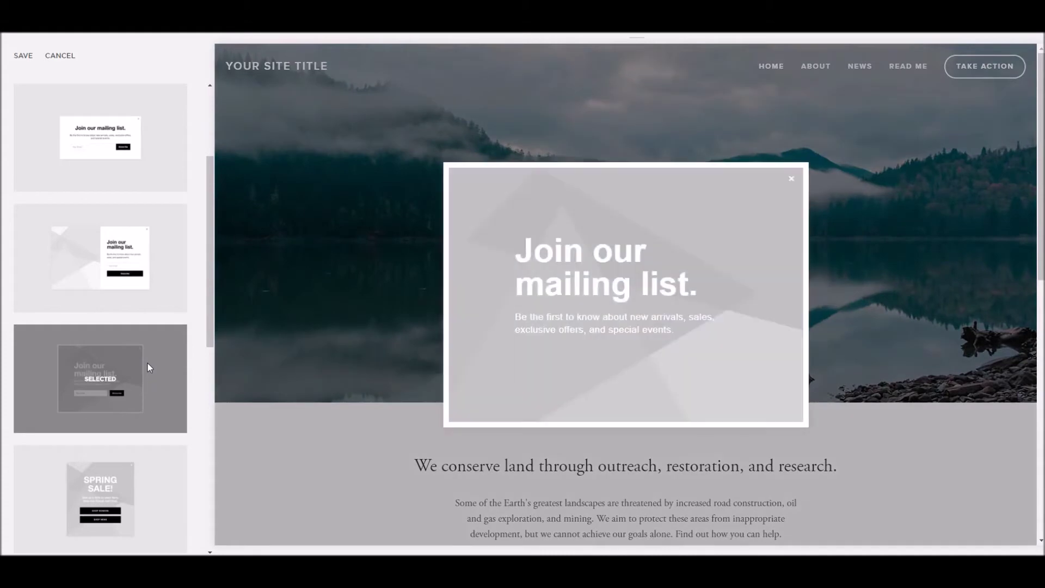
Step: Try the small corner and bottom-bar layouts, ending on the full-screen grey layout
scroll(148, 367, down, 4)
scroll(148, 368, down, 2)
click(146, 320)
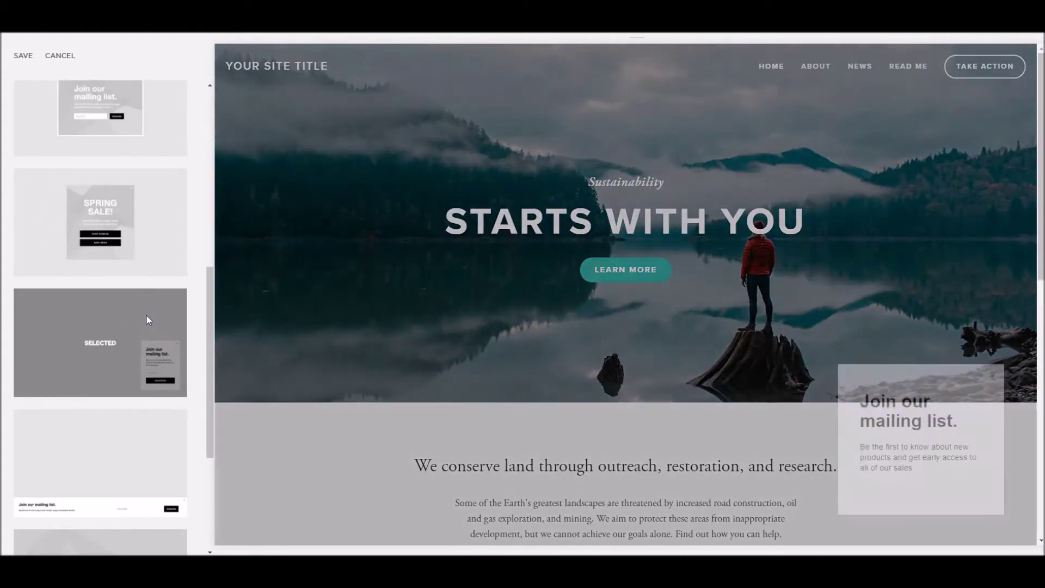
scroll(146, 314, down, 2)
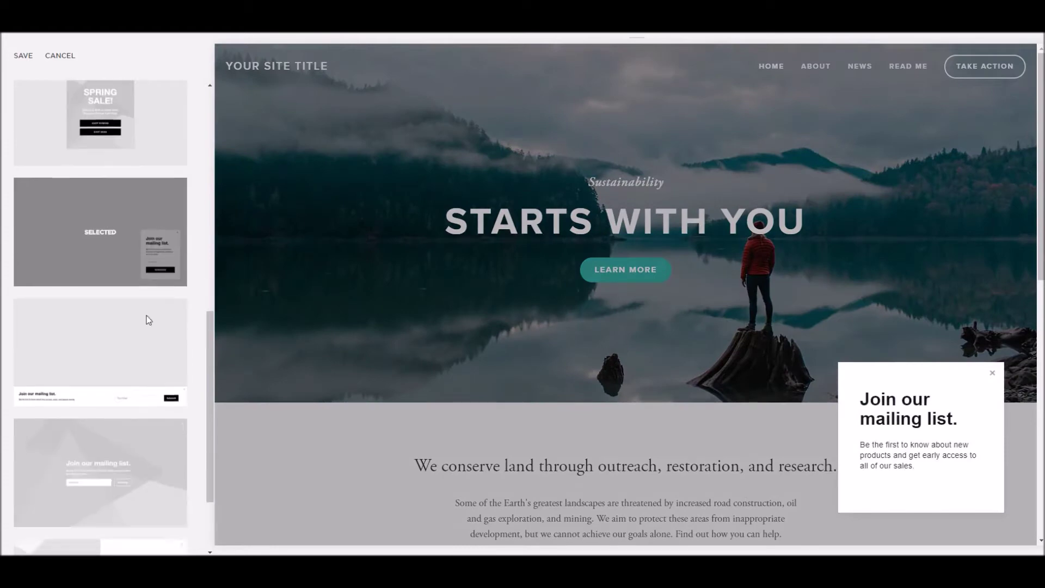
click(140, 322)
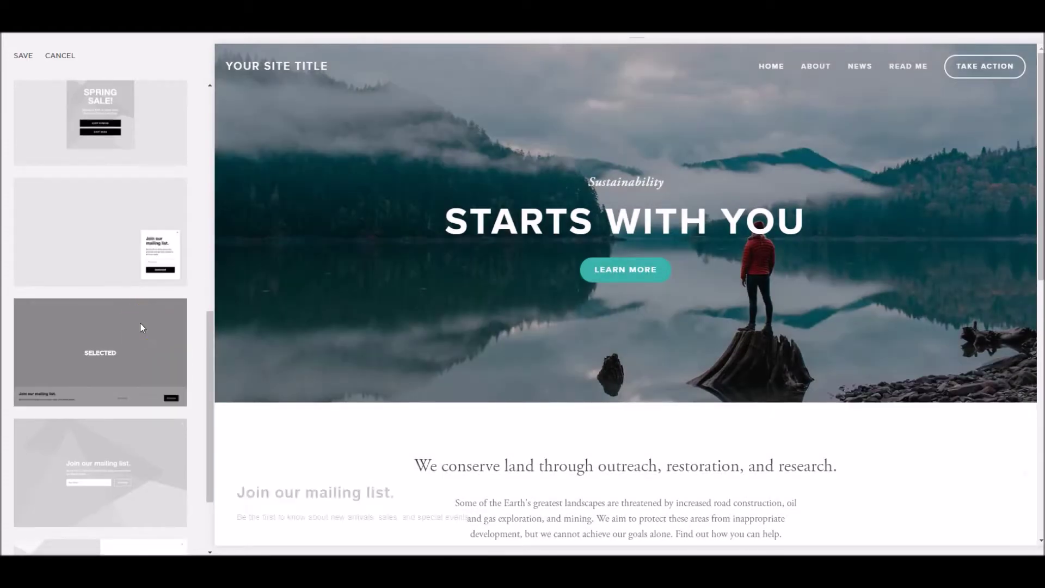
scroll(140, 322, down, 2)
click(142, 326)
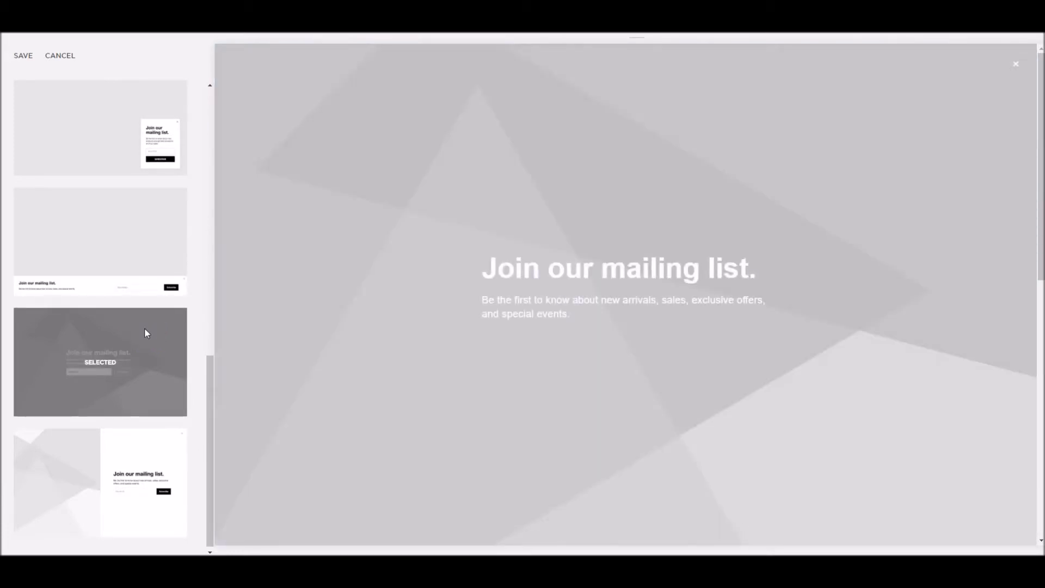
Step: Pass over the full-screen split layout and pick the image-left, text-right pop-up layout
click(126, 442)
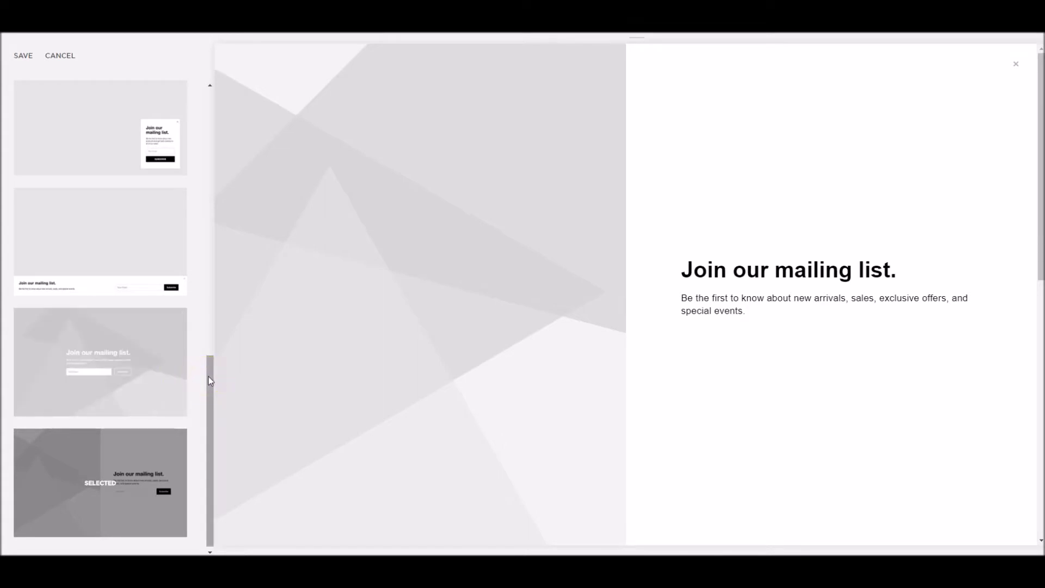
drag(210, 380, 217, 106)
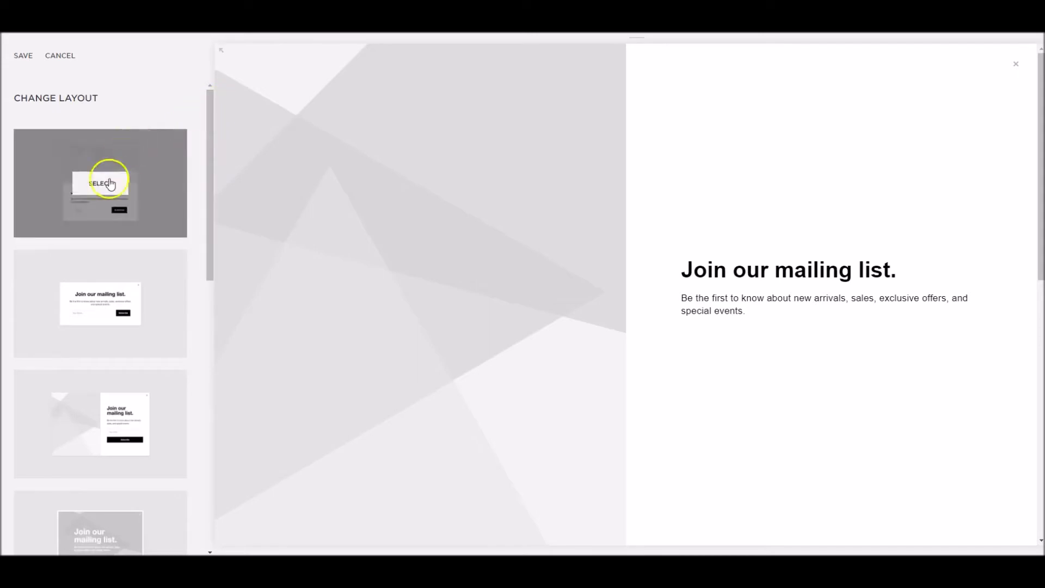
click(104, 421)
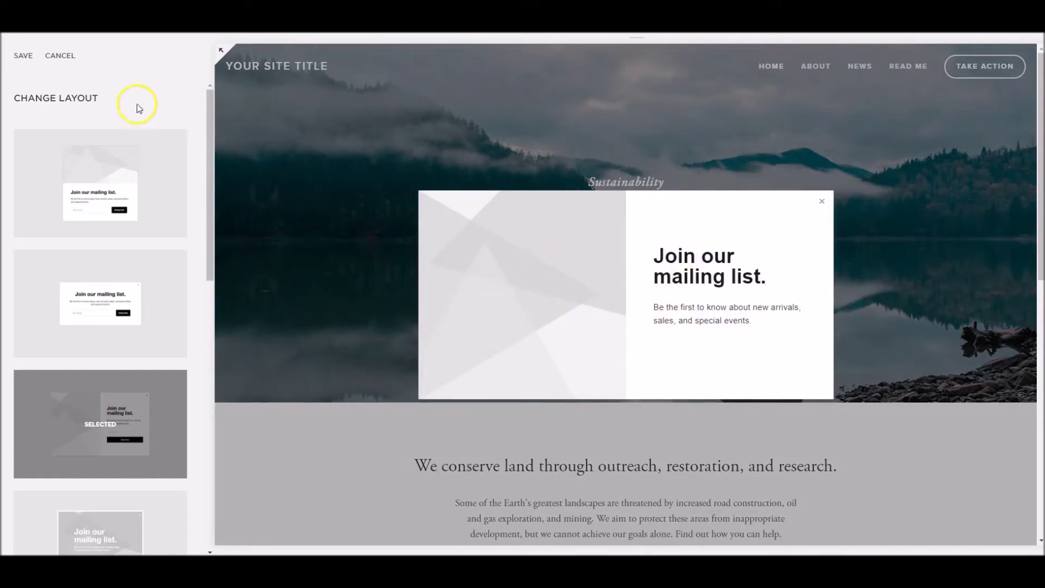
Step: Save the layout and change the pop-up action to a button labelled 'Download'
click(23, 57)
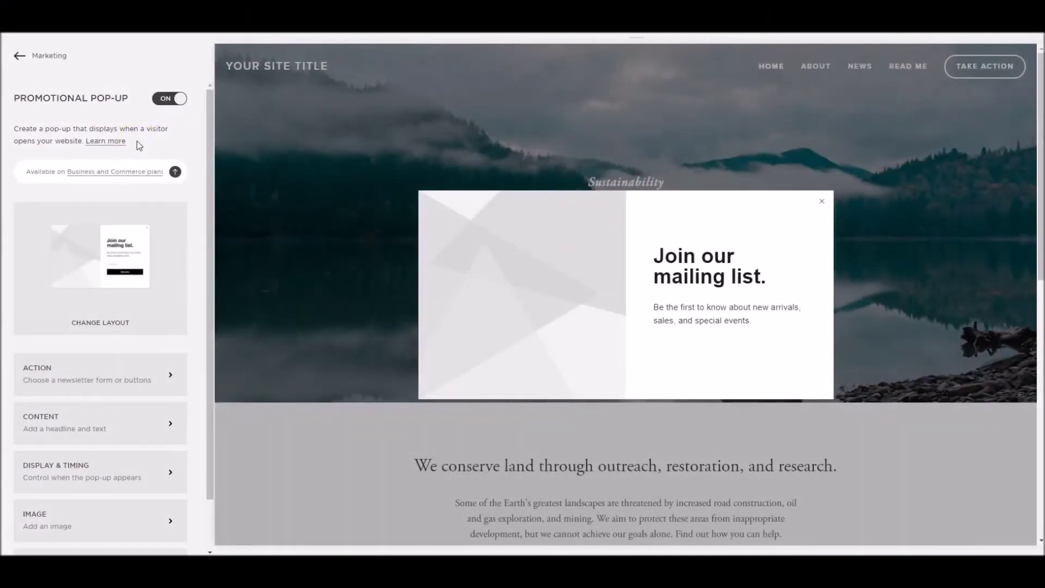
click(79, 384)
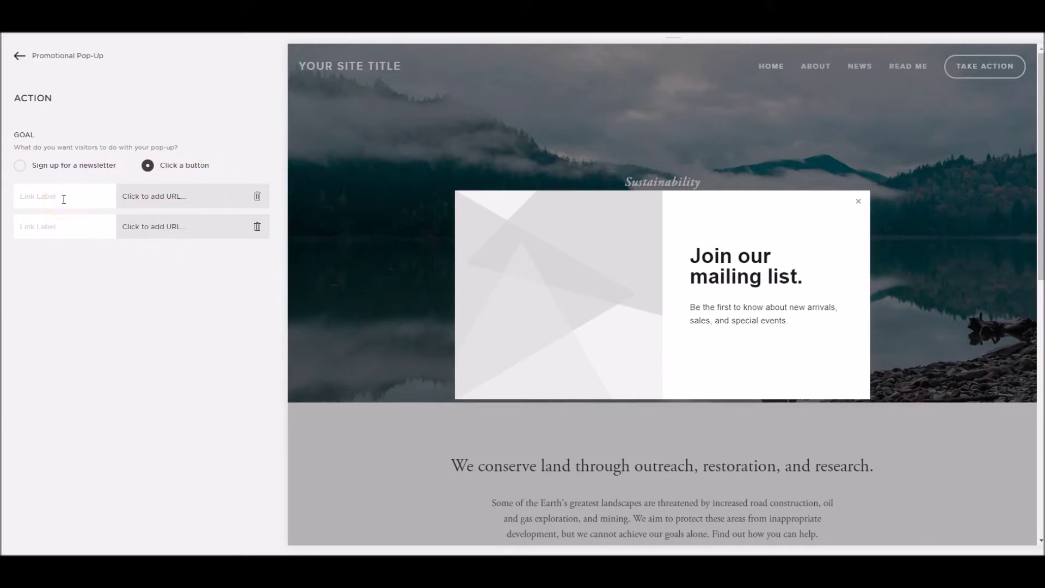
text(Download)
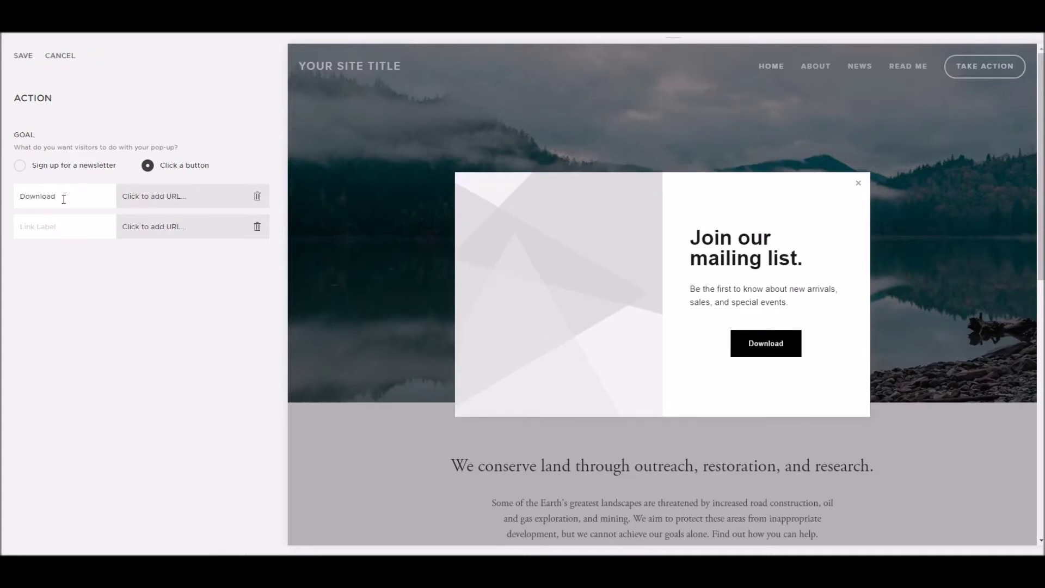
Step: Link the Download button to the site's Projects page
click(165, 203)
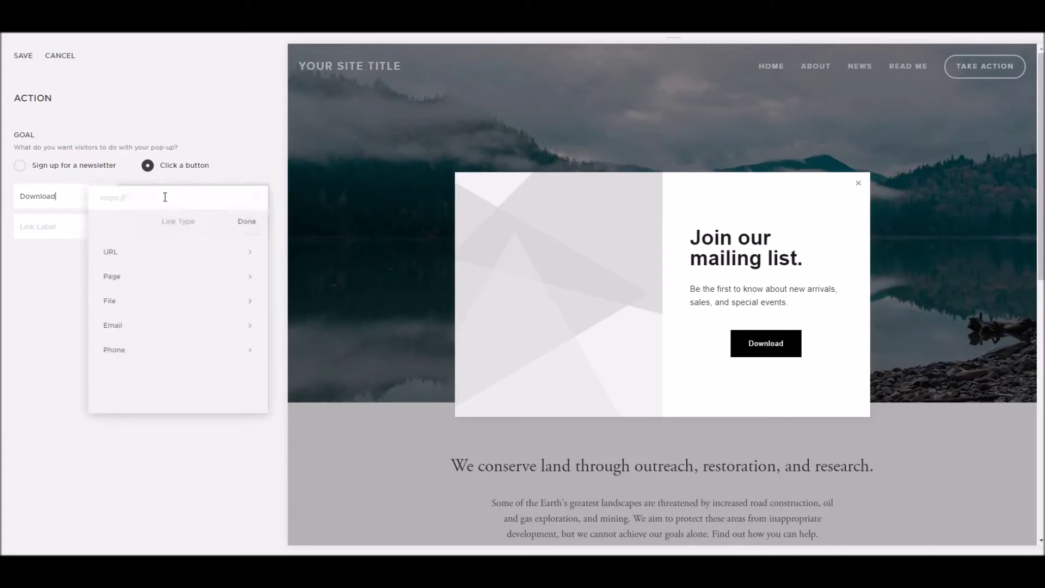
click(252, 253)
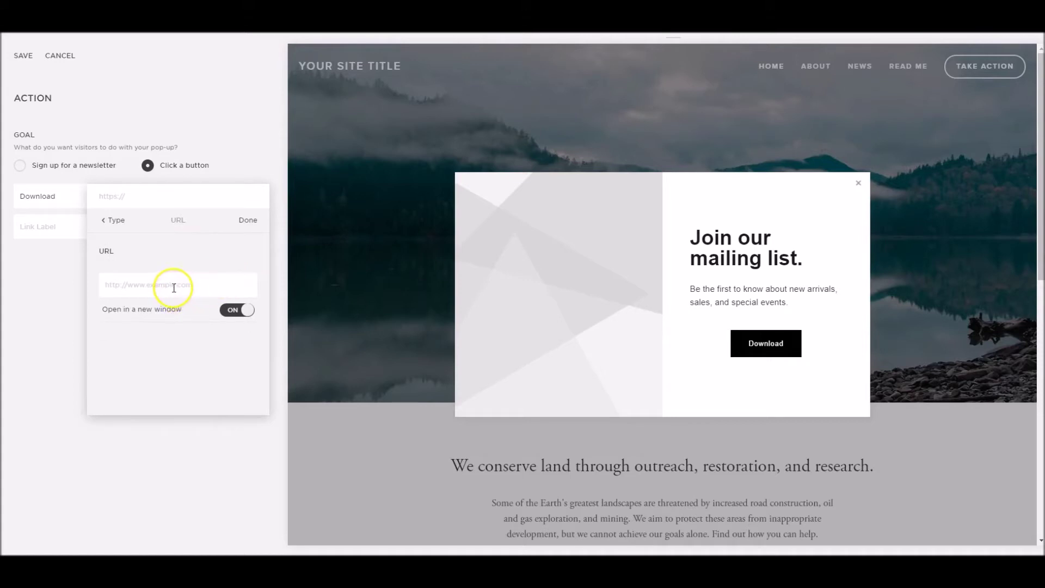
click(120, 225)
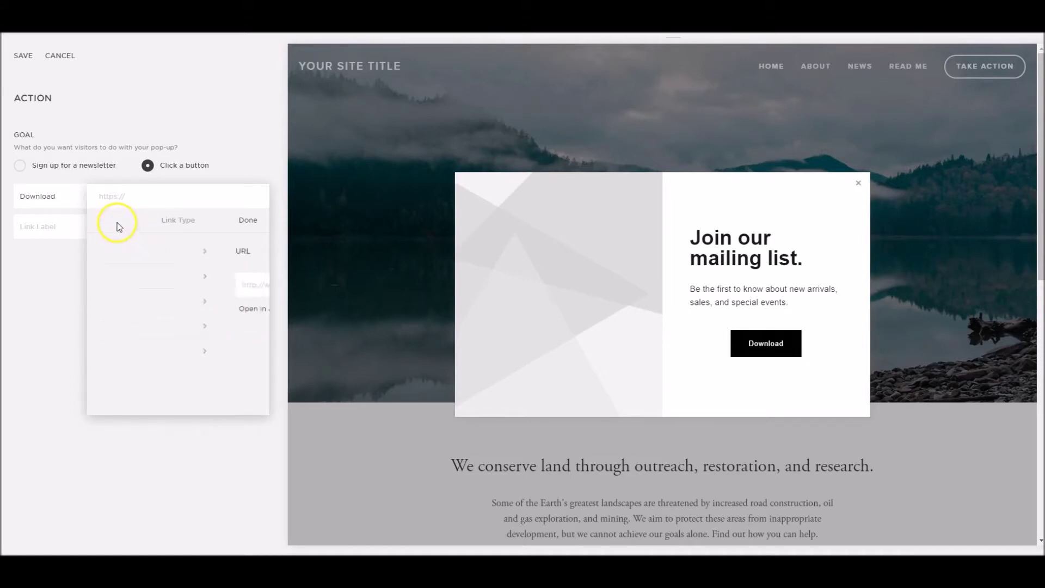
click(252, 279)
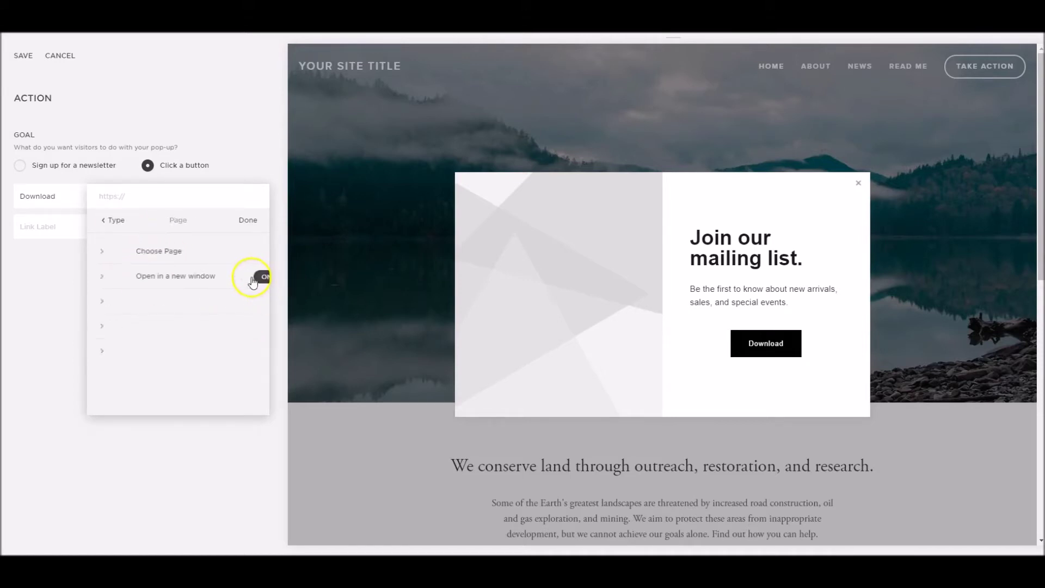
click(252, 256)
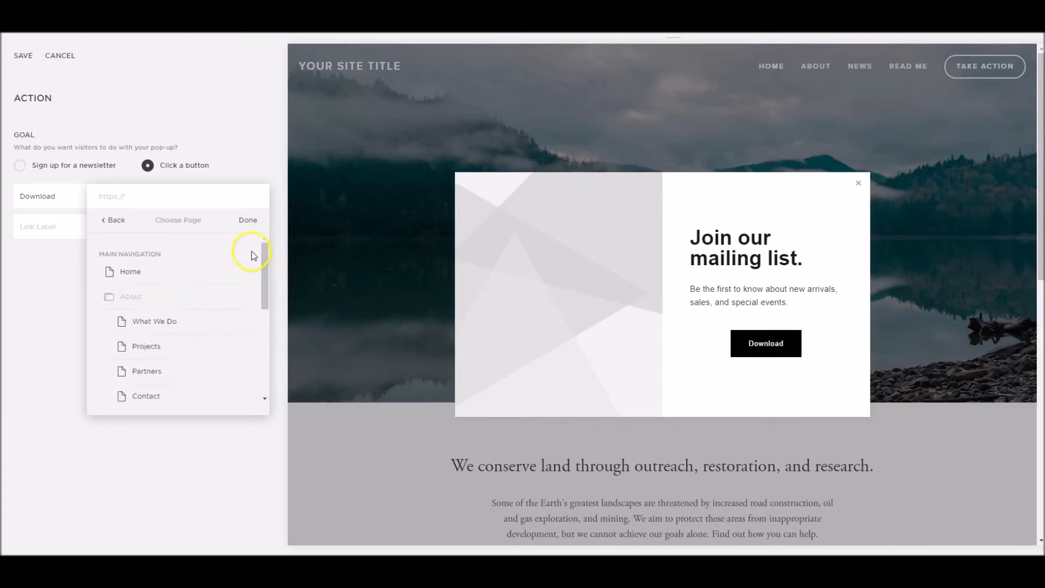
click(162, 345)
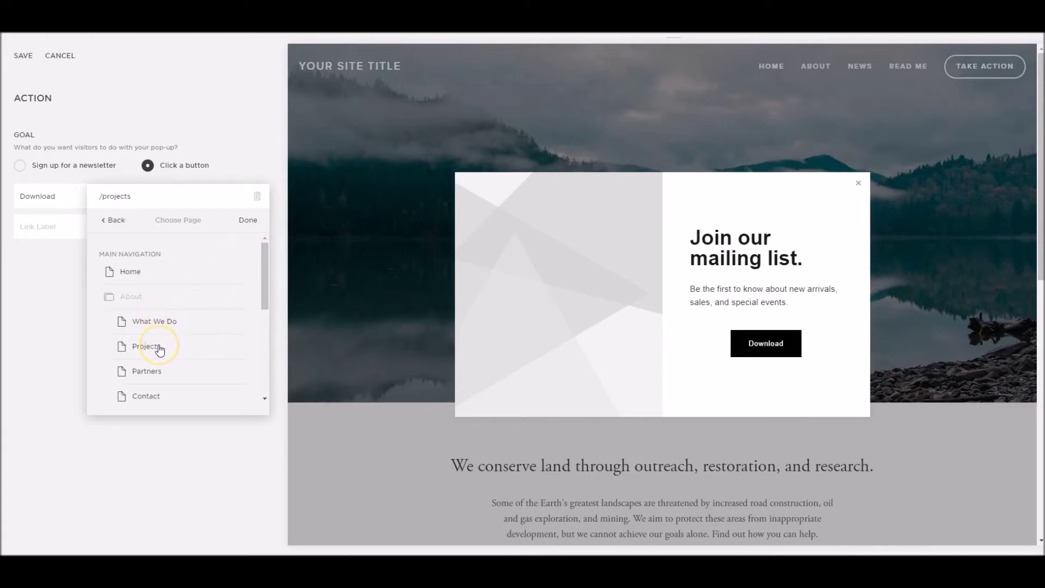
click(117, 222)
click(116, 223)
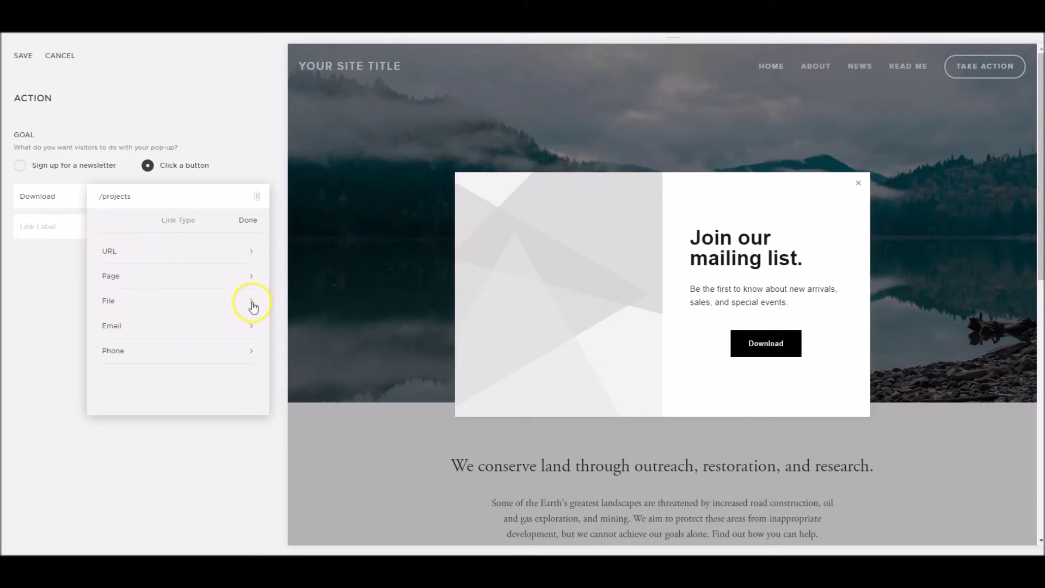
Step: Look over the file, email (with CC/BCC) and phone link options, then close keeping /projects
click(252, 303)
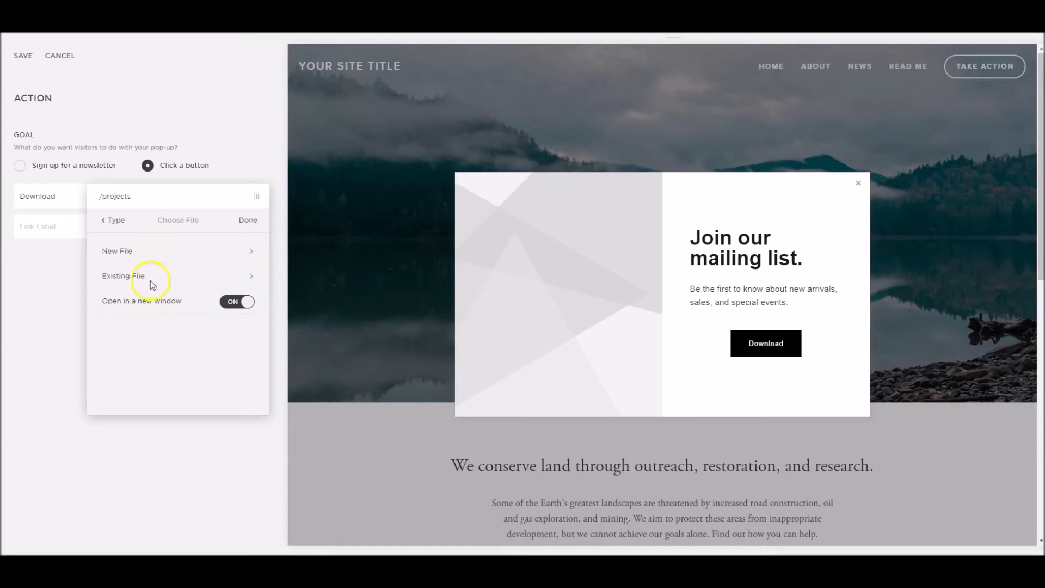
click(115, 221)
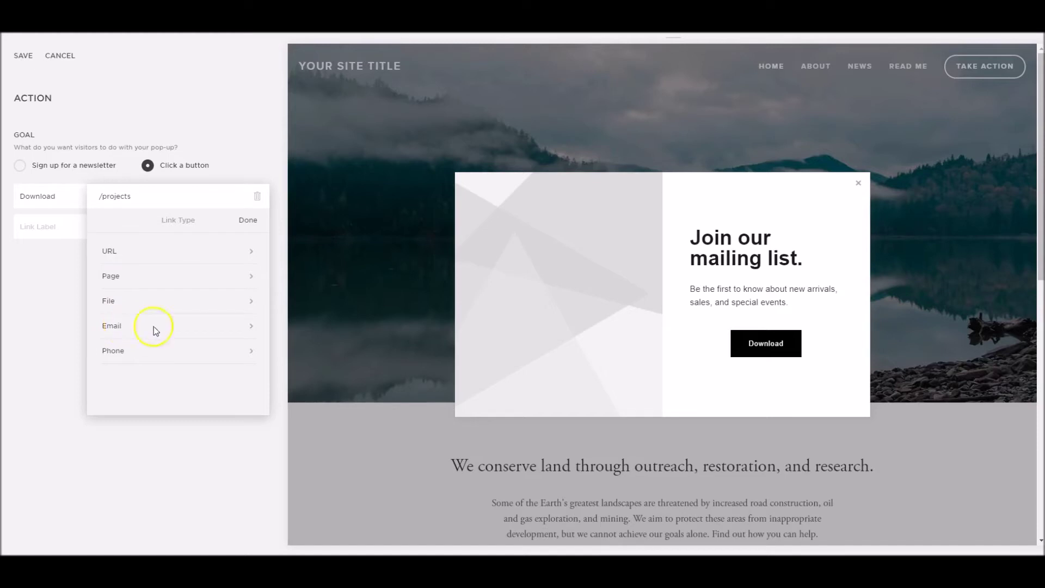
click(252, 329)
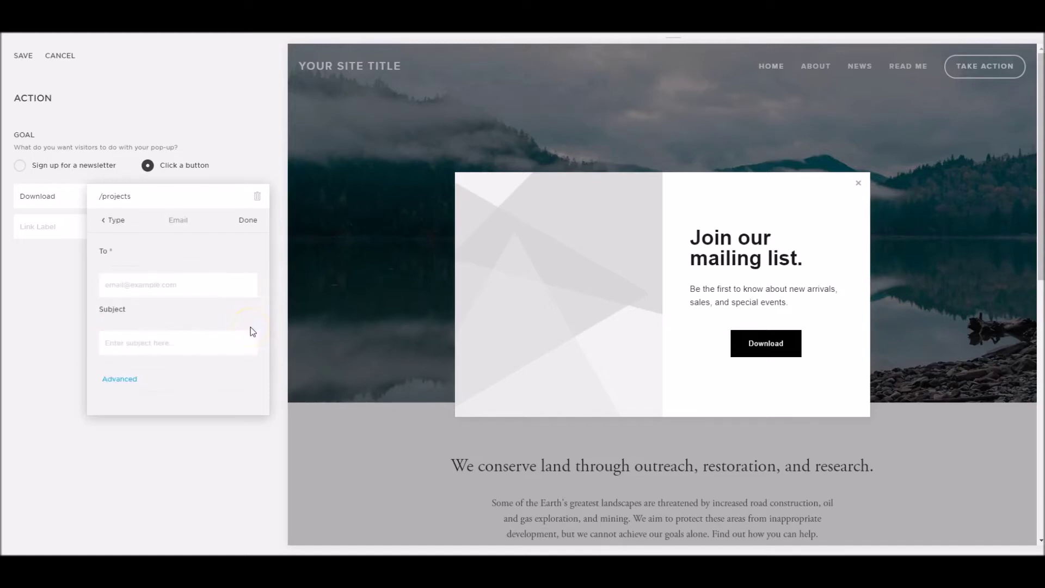
click(169, 285)
click(127, 378)
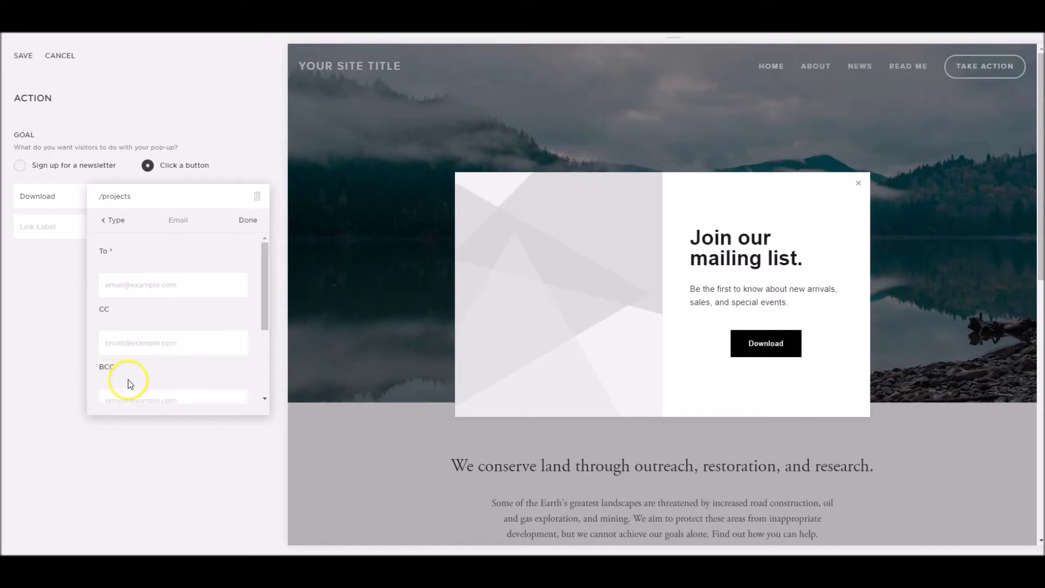
click(171, 353)
scroll(171, 353, down, 2)
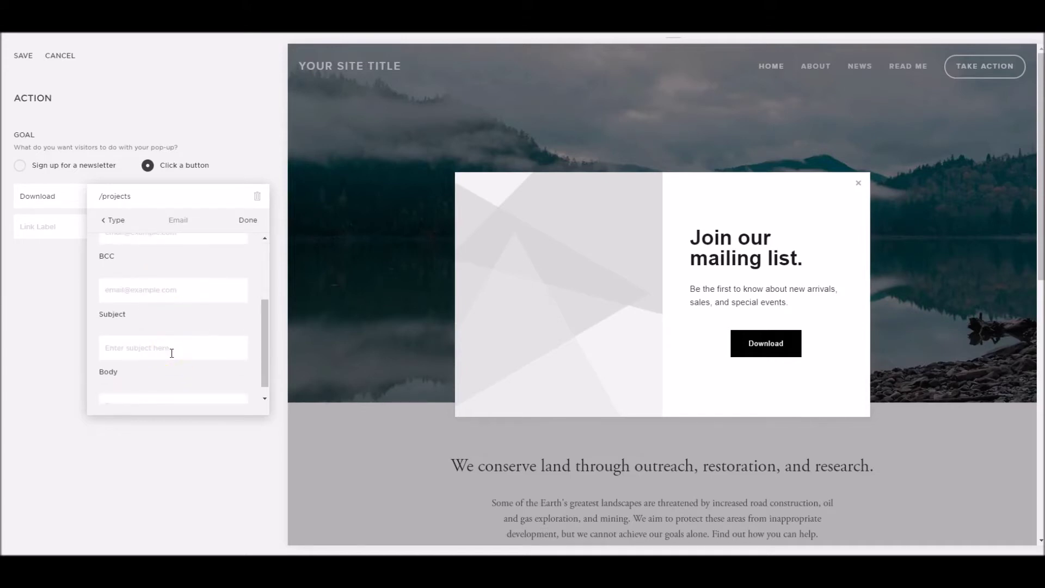
scroll(171, 351, down, 1)
click(116, 222)
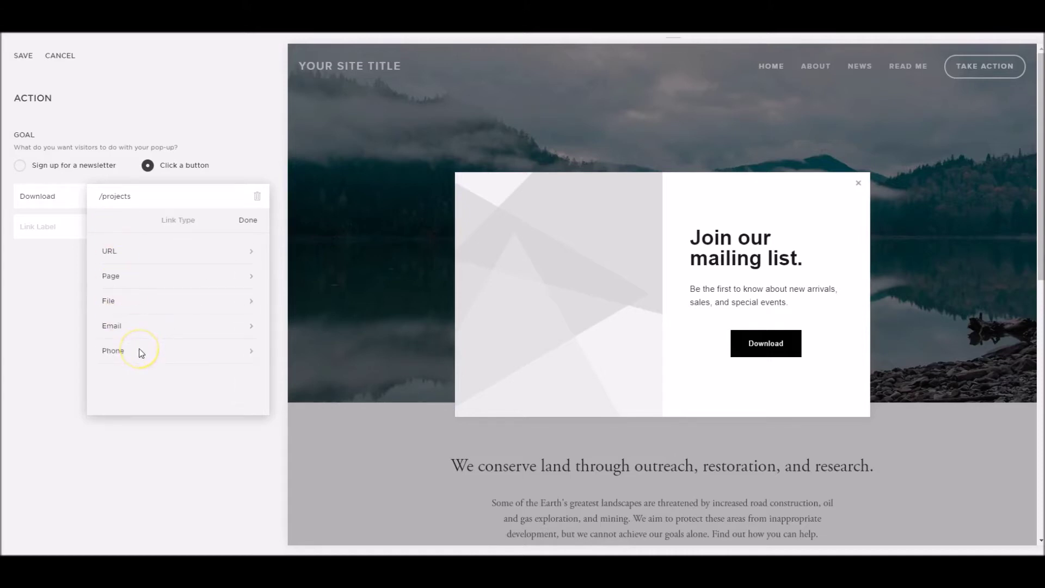
click(141, 353)
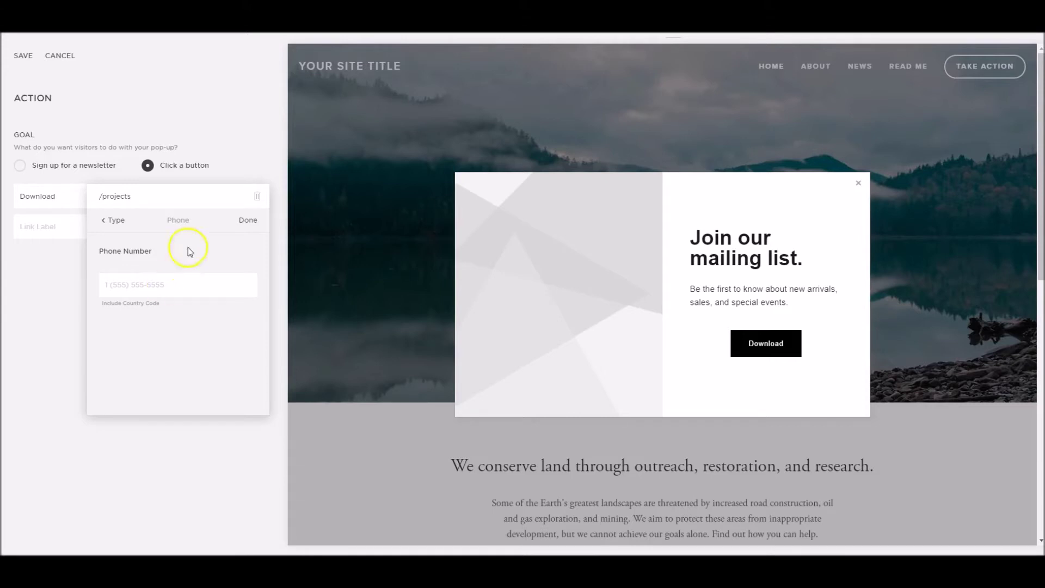
click(246, 220)
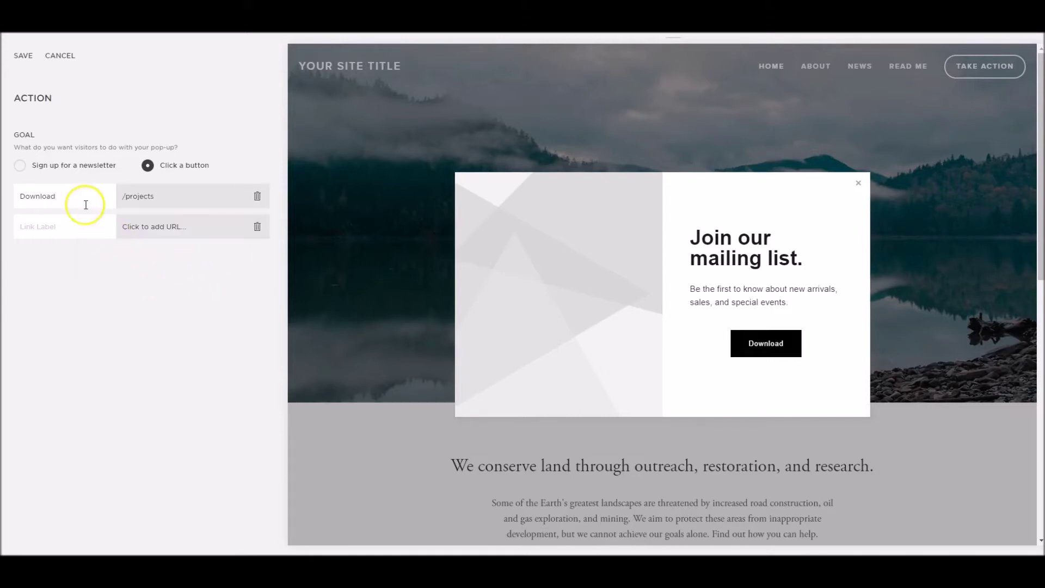
Step: Make the goal a newsletter sign-up and replace 'Thank You!' with the longer post-submit message
click(21, 166)
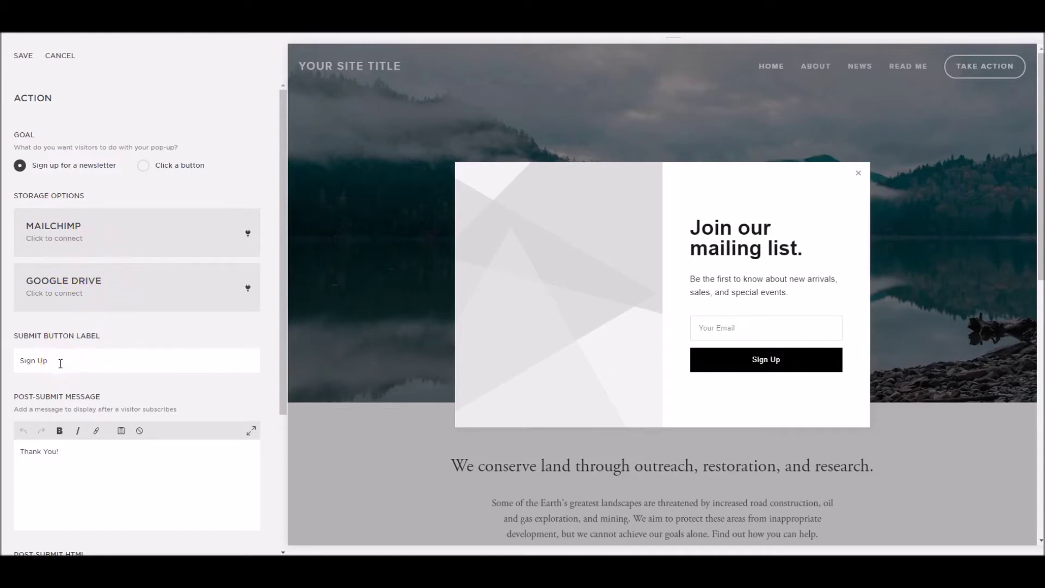
click(72, 458)
click(75, 454)
drag(75, 452, 19, 452)
text(Thank you for signing up to our Newsletter! Why not take a look at our Projects & latest Blog?)
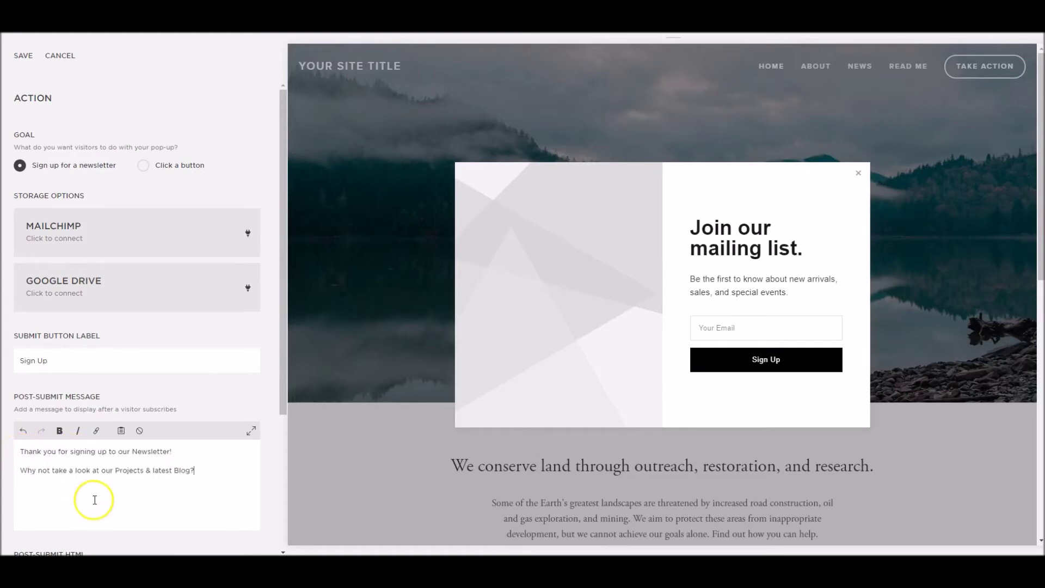
Step: Link the word 'Projects' in the message to the Projects page
scroll(129, 474, down, 3)
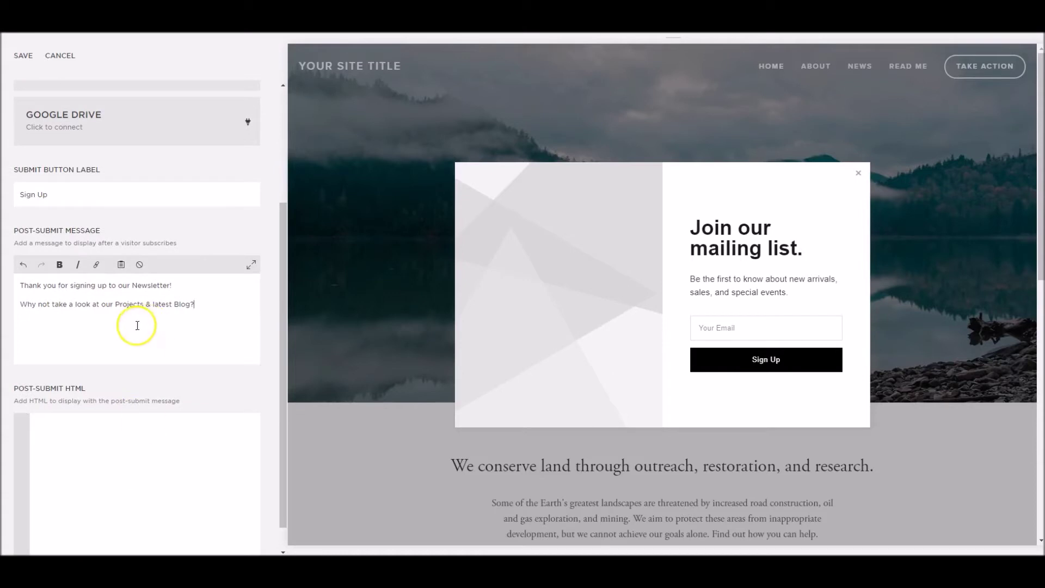
drag(114, 305, 137, 299)
click(95, 265)
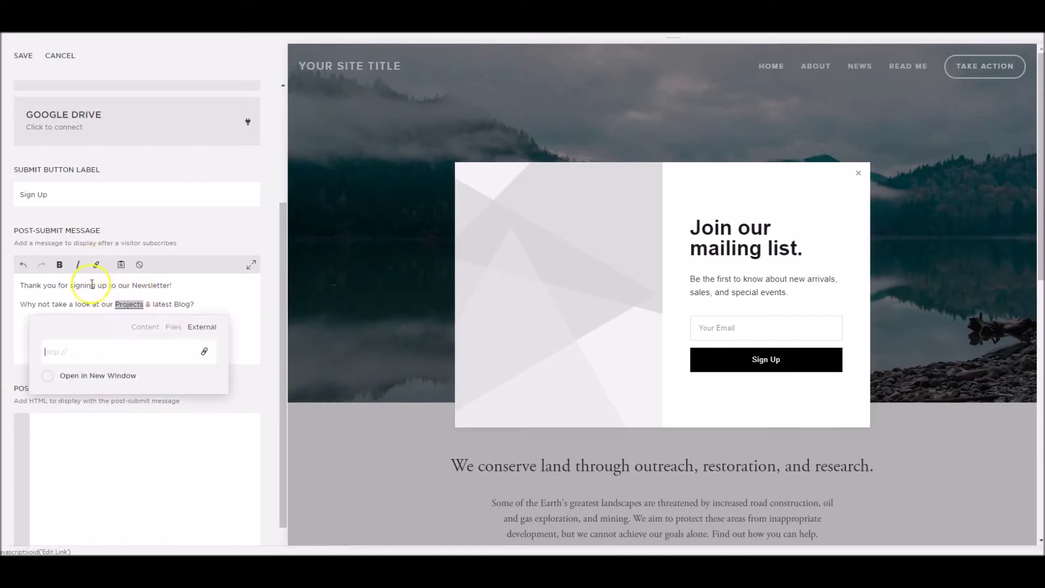
click(145, 327)
scroll(109, 389, down, 3)
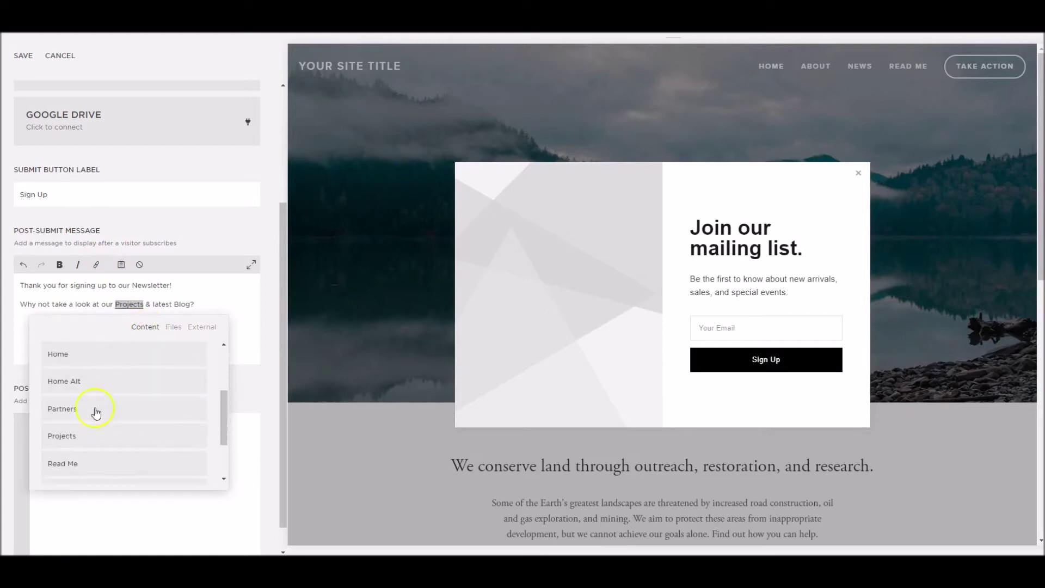
click(71, 439)
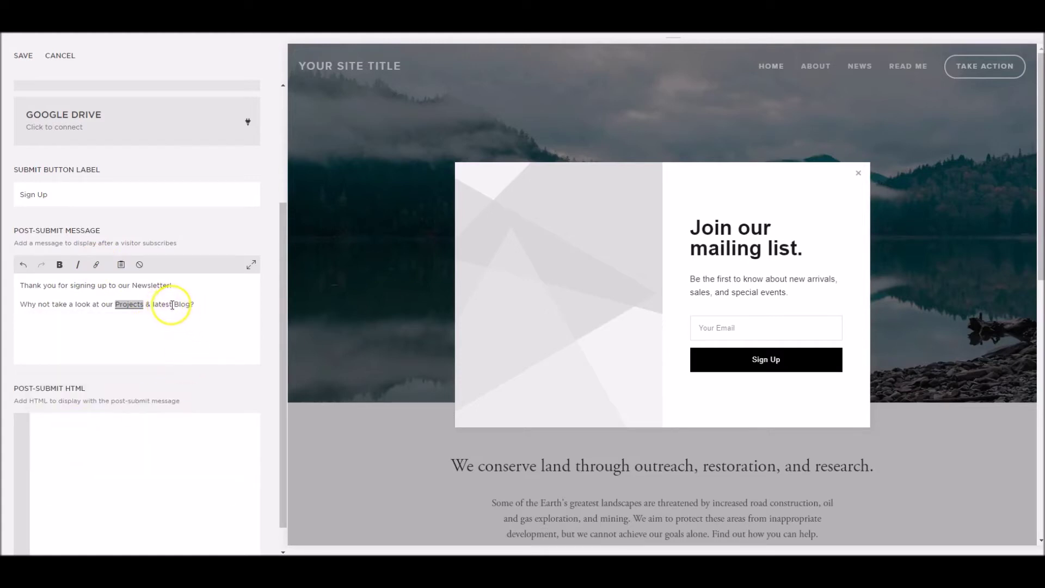
Step: Link the word 'Blog' in the message to the News blog
click(175, 305)
double_click(180, 305)
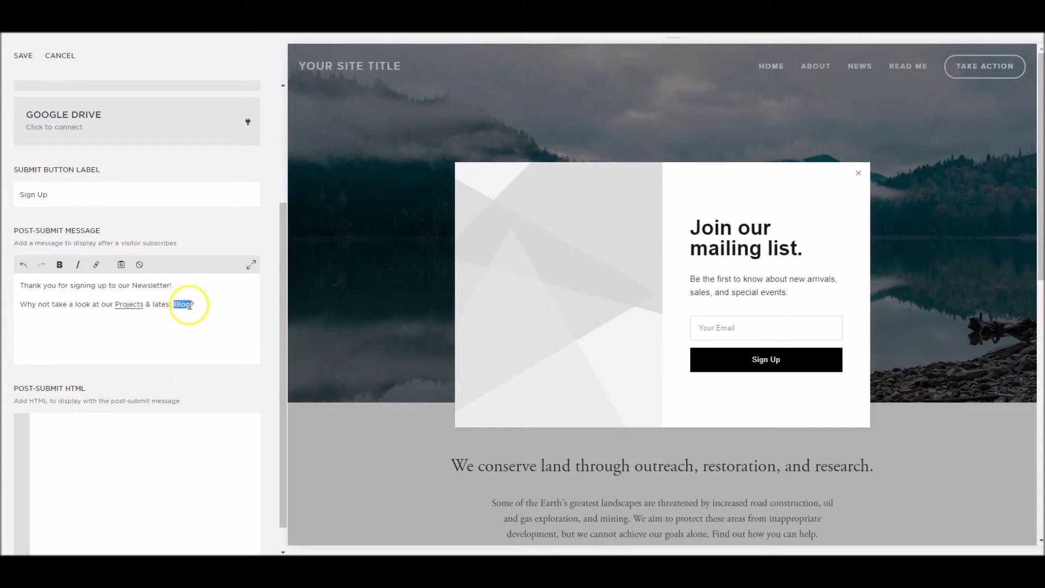
click(97, 264)
click(198, 327)
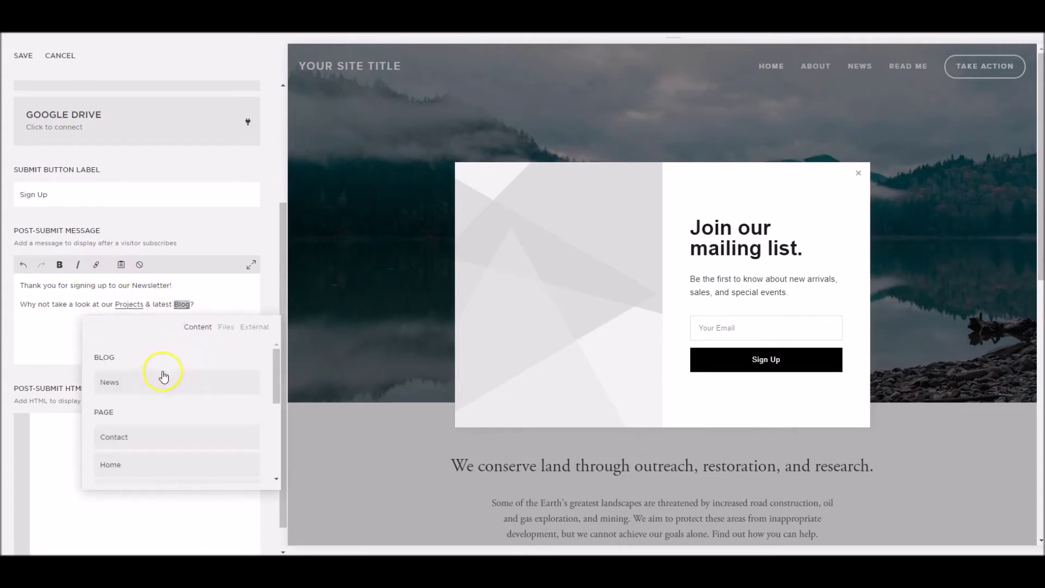
scroll(149, 381, down, 2)
scroll(149, 381, up, 2)
click(140, 385)
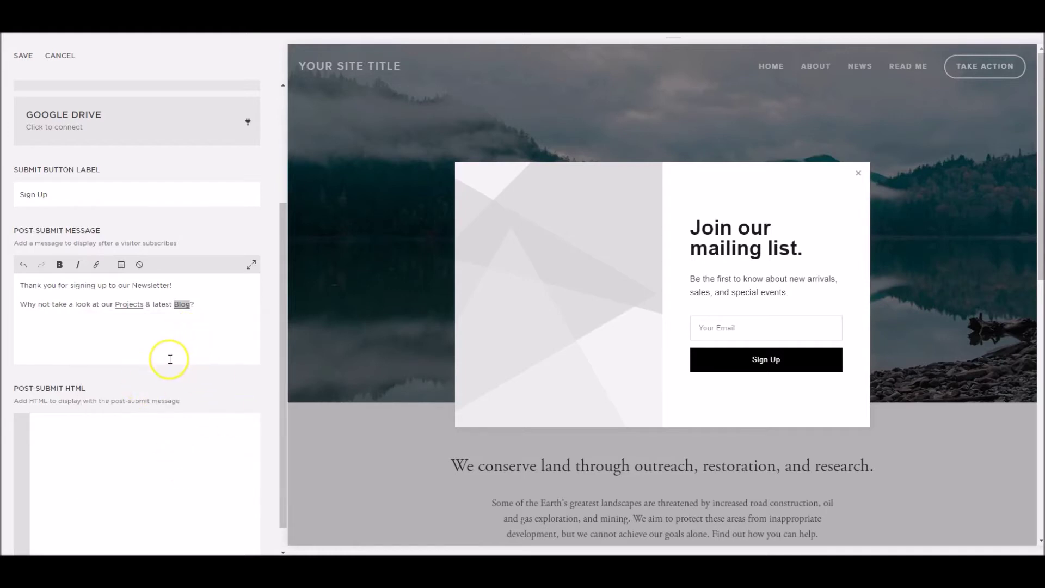
scroll(170, 358, up, 3)
Step: Connect the sign-up to a MailChimp list, save the action, and open the pop-up's text content
click(232, 241)
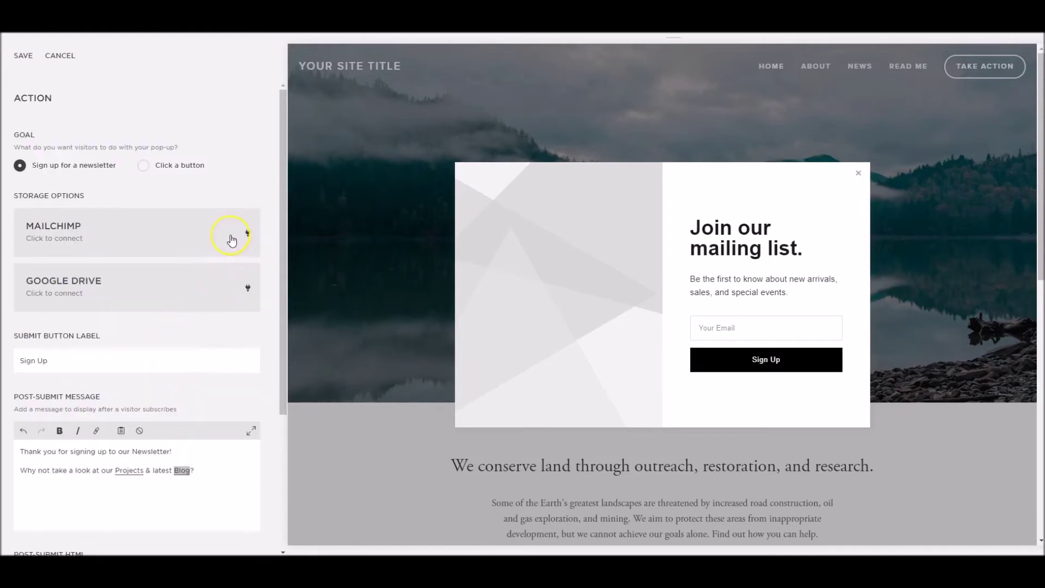
click(234, 236)
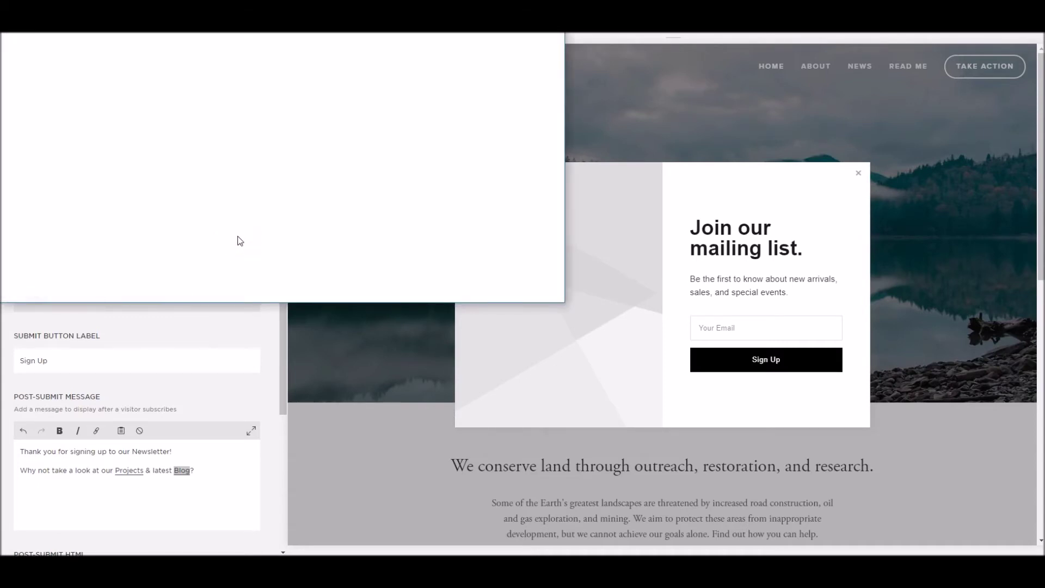
click(185, 259)
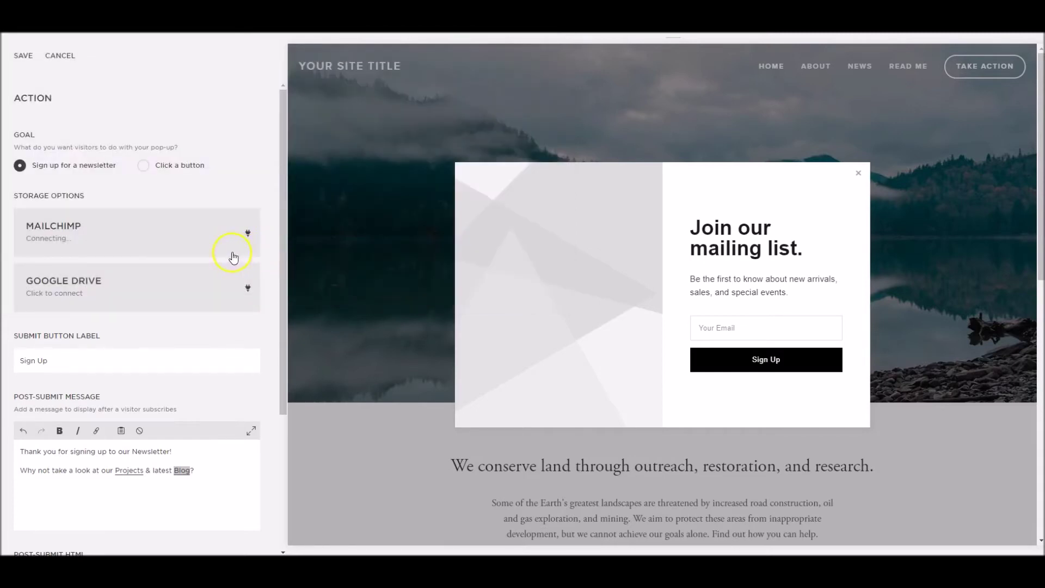
click(213, 242)
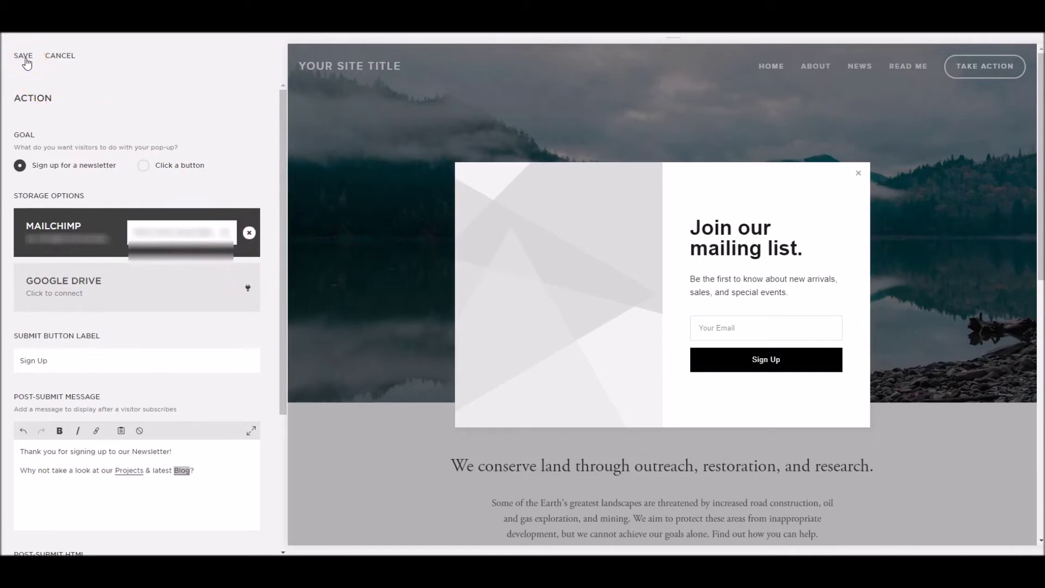
click(25, 58)
click(76, 63)
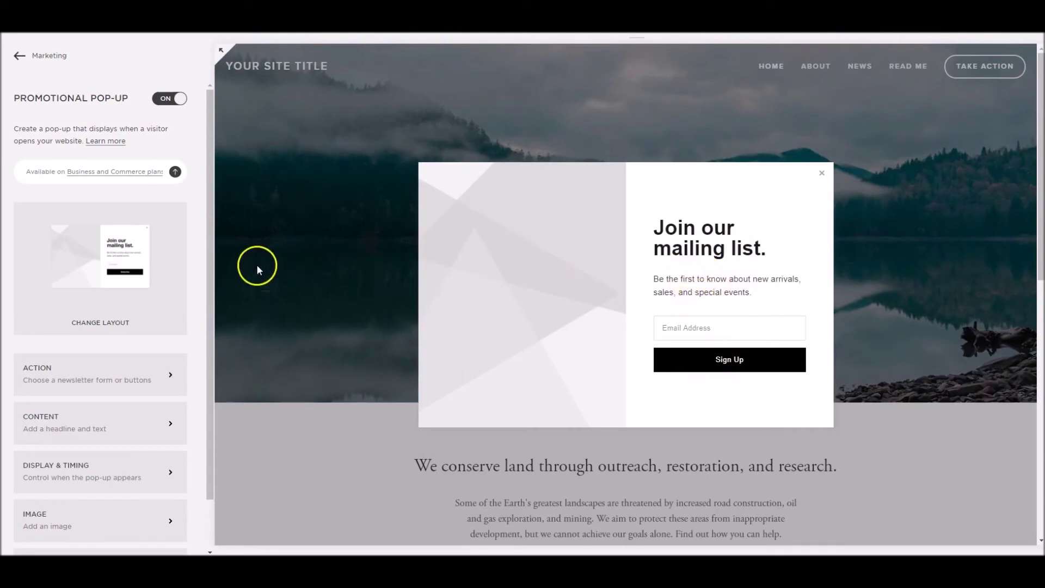
click(68, 420)
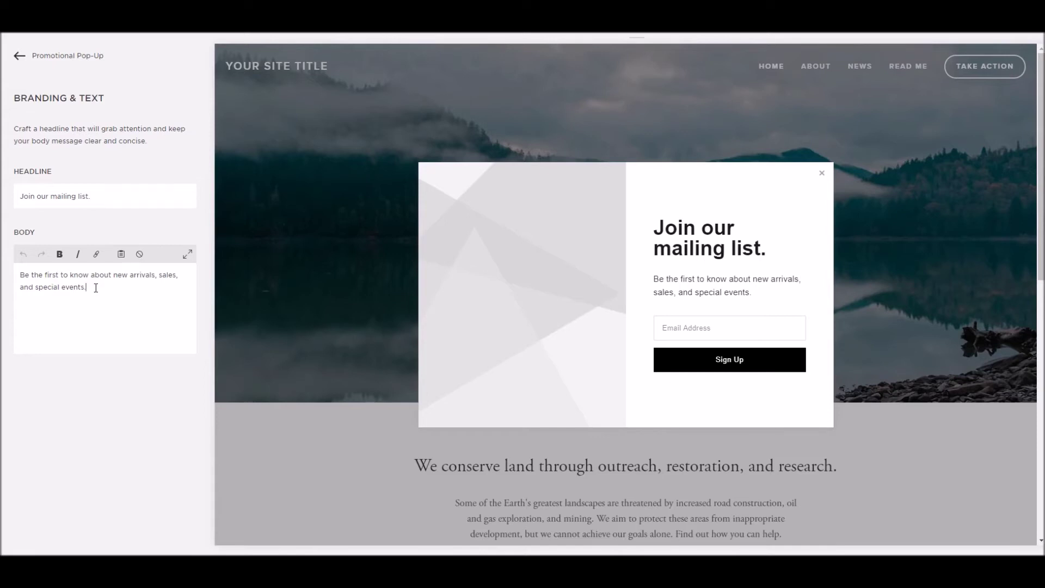
Step: Replace the body text's final full stop with '!' and save the change
key(BackSpace)
text(!)
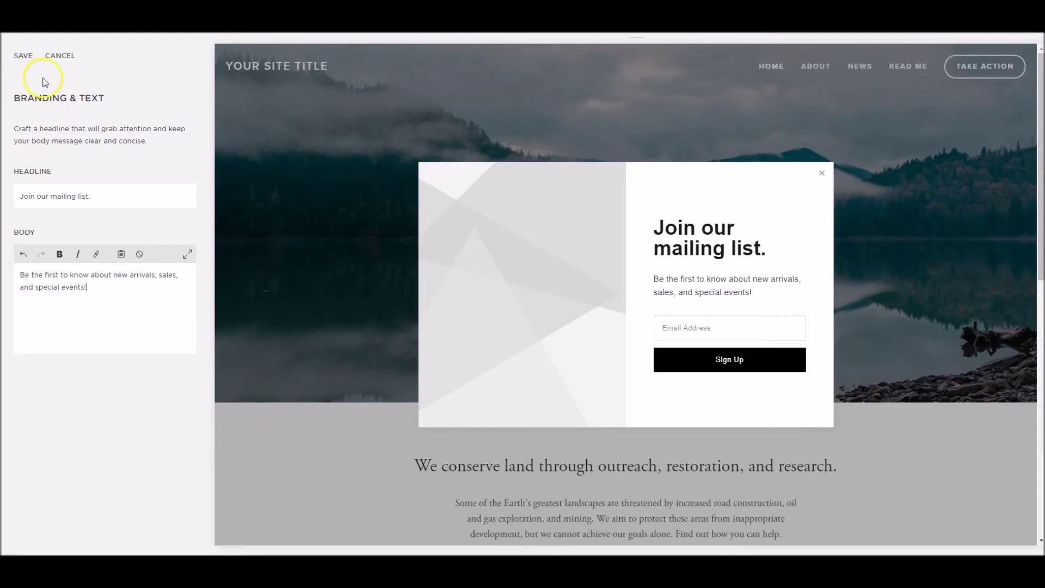
click(23, 56)
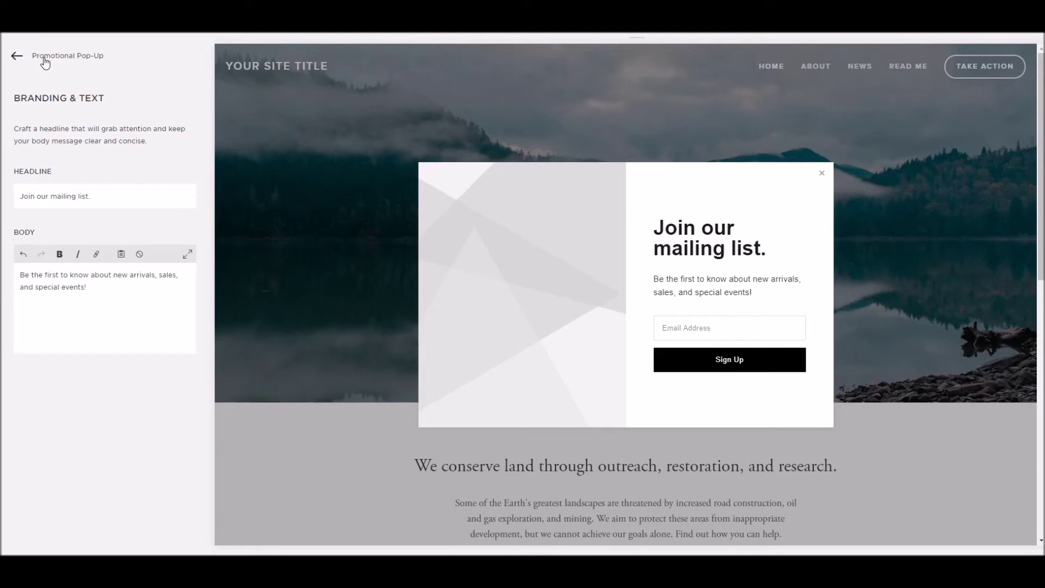
click(45, 63)
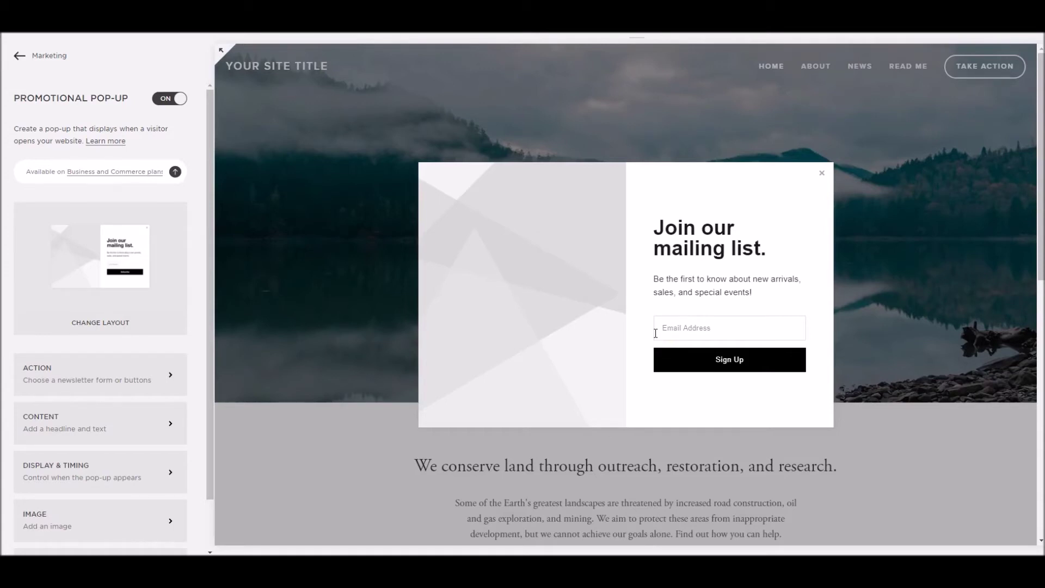
click(86, 479)
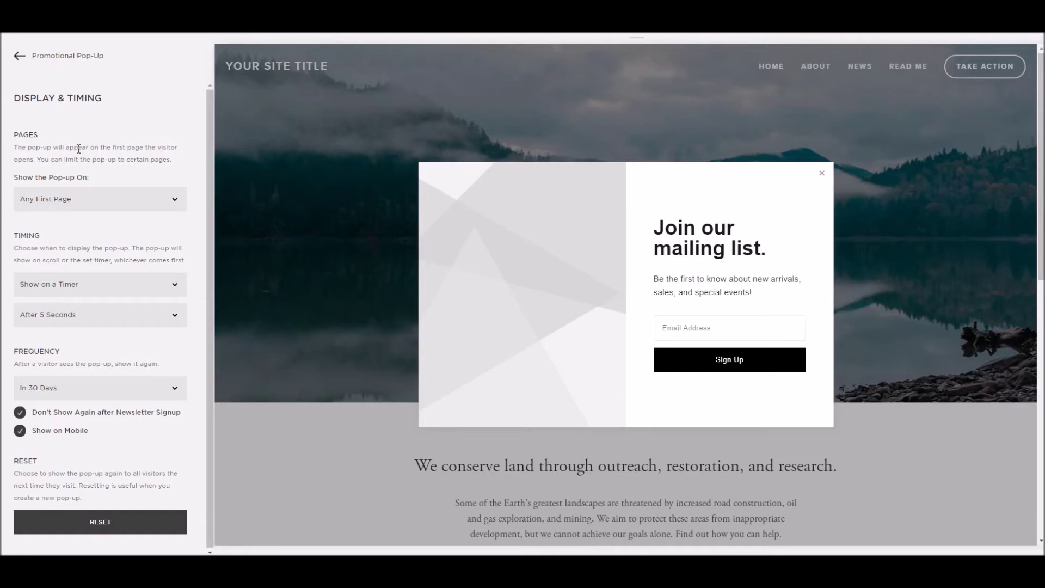
Step: Set the pop-up to show only on certain pages: Projects and Partners
click(81, 200)
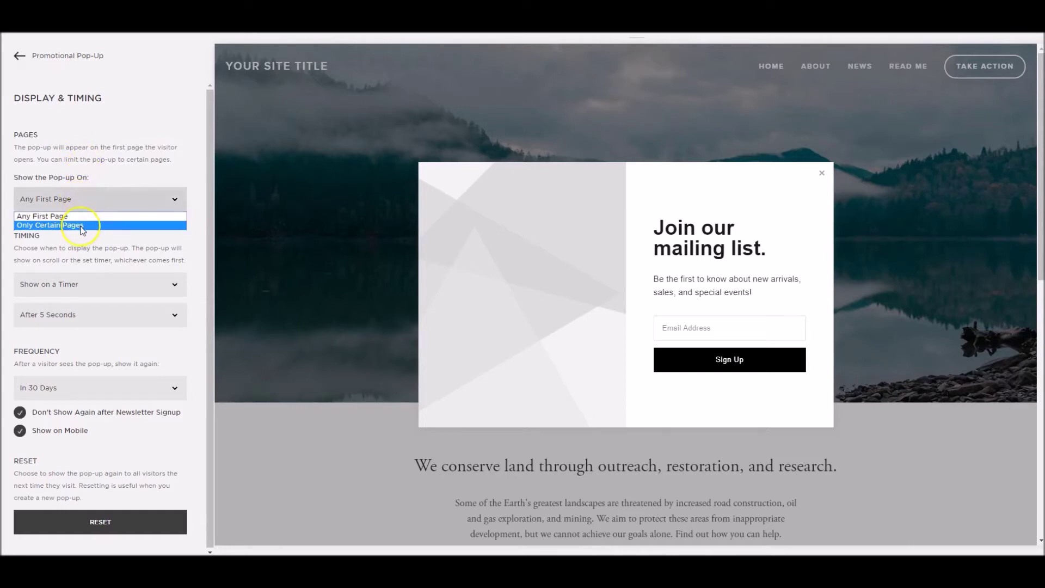
click(83, 225)
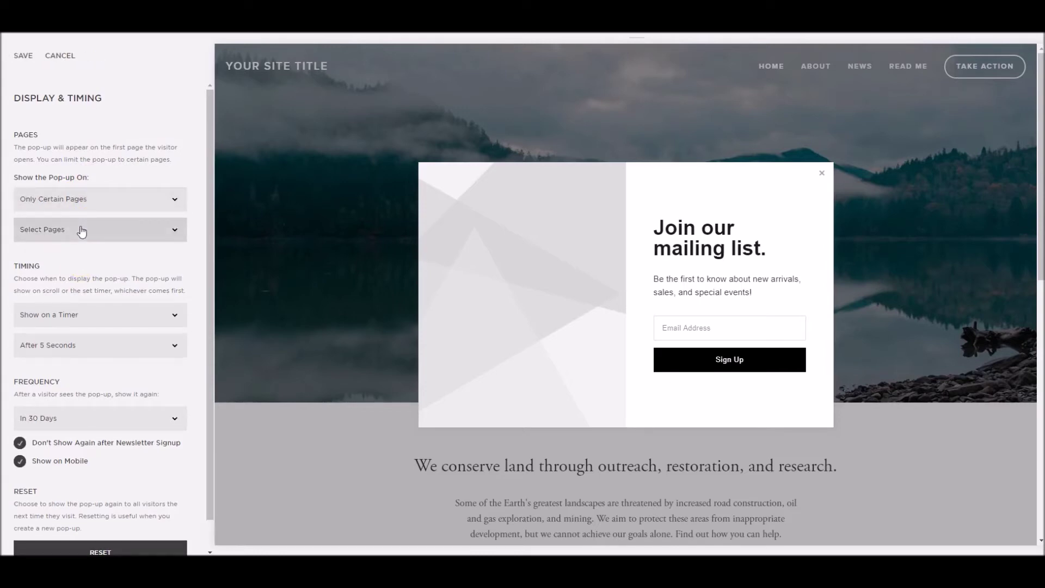
click(82, 230)
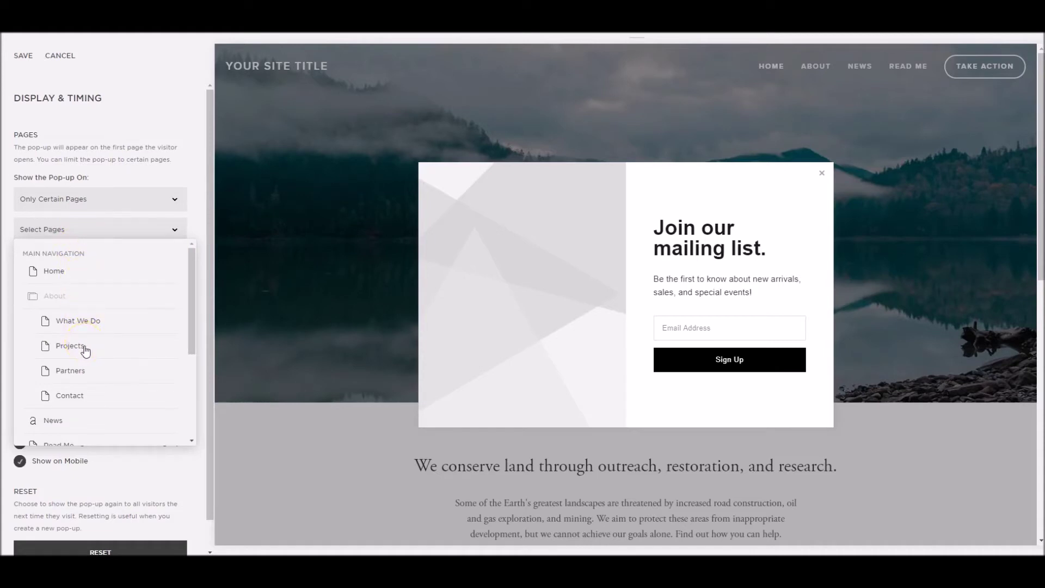
click(85, 351)
click(82, 372)
click(165, 142)
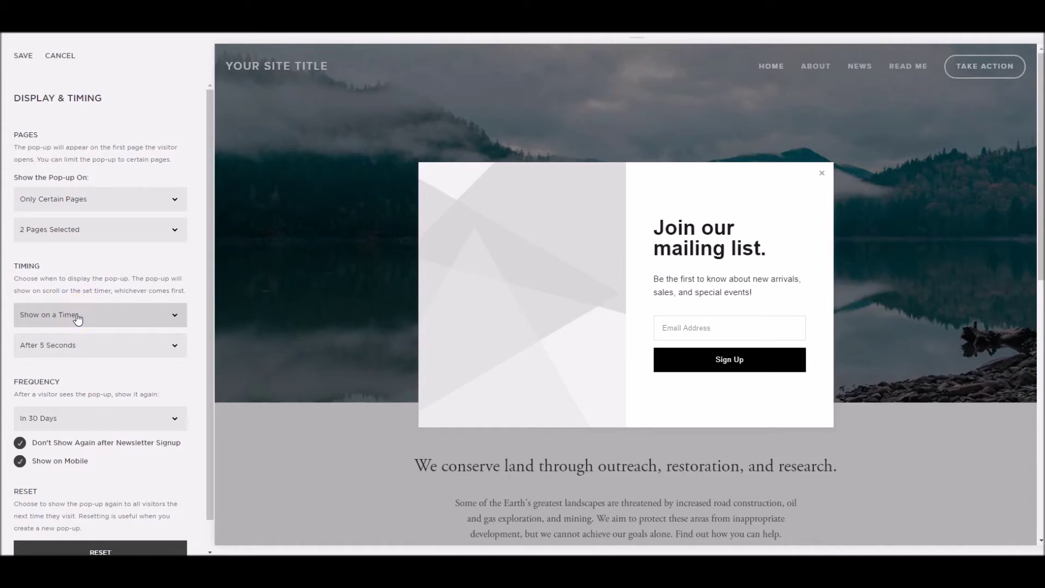
click(76, 352)
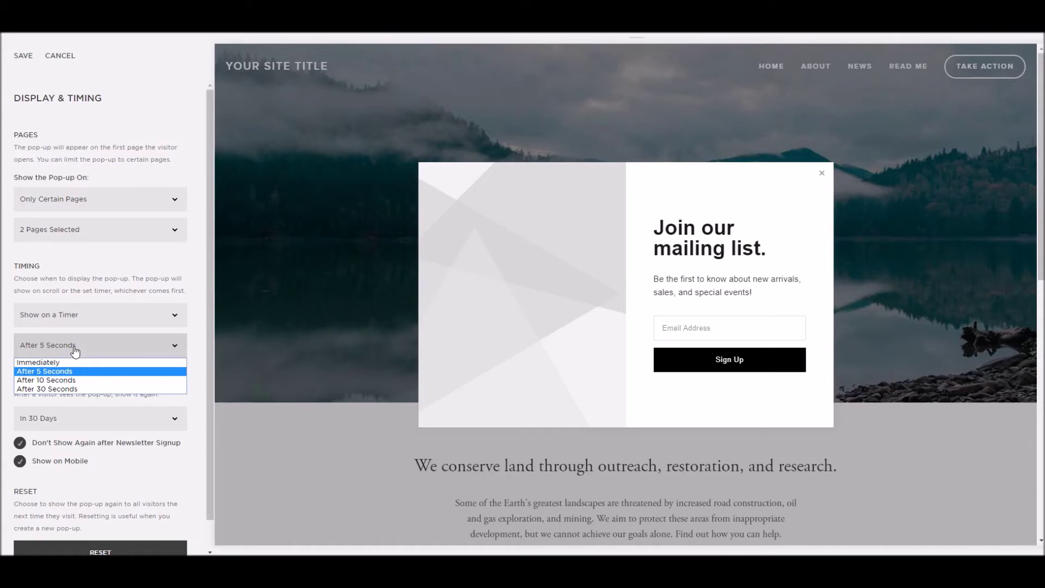
Step: Set the trigger to Show on a Timer and Scroll, keeping 5 seconds and 25% down
click(77, 317)
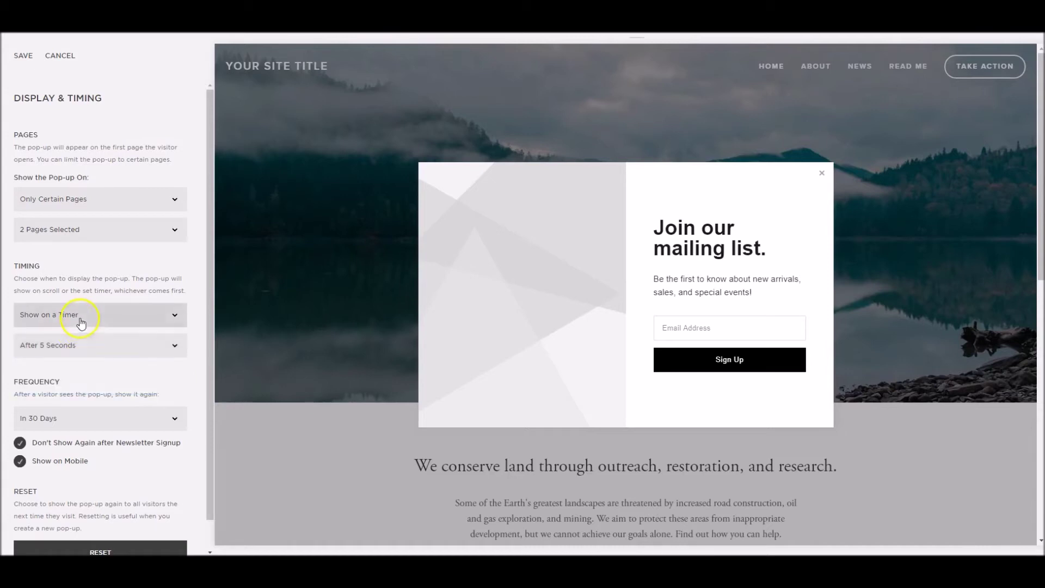
click(76, 318)
click(70, 341)
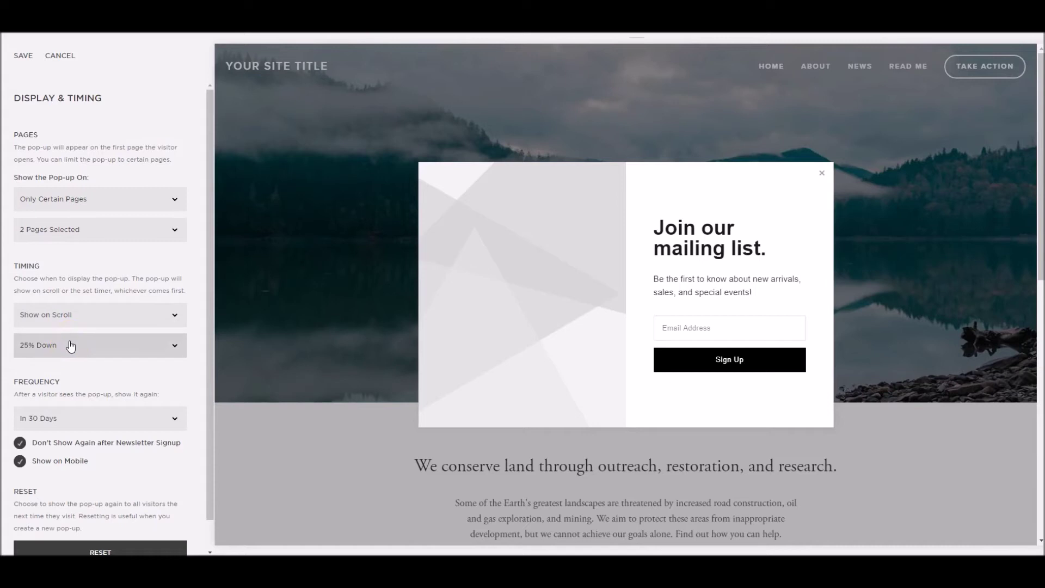
click(71, 347)
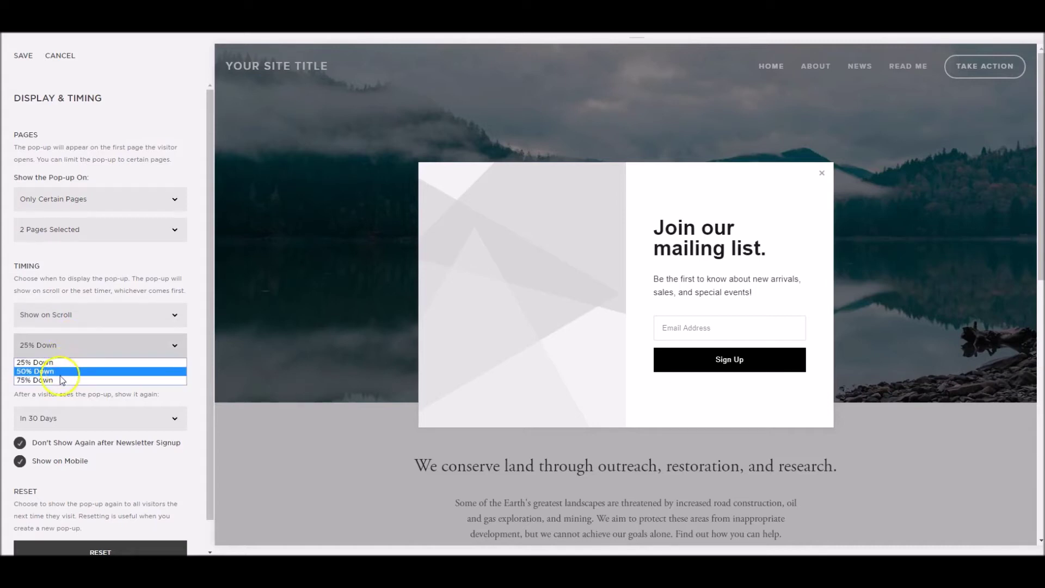
click(94, 321)
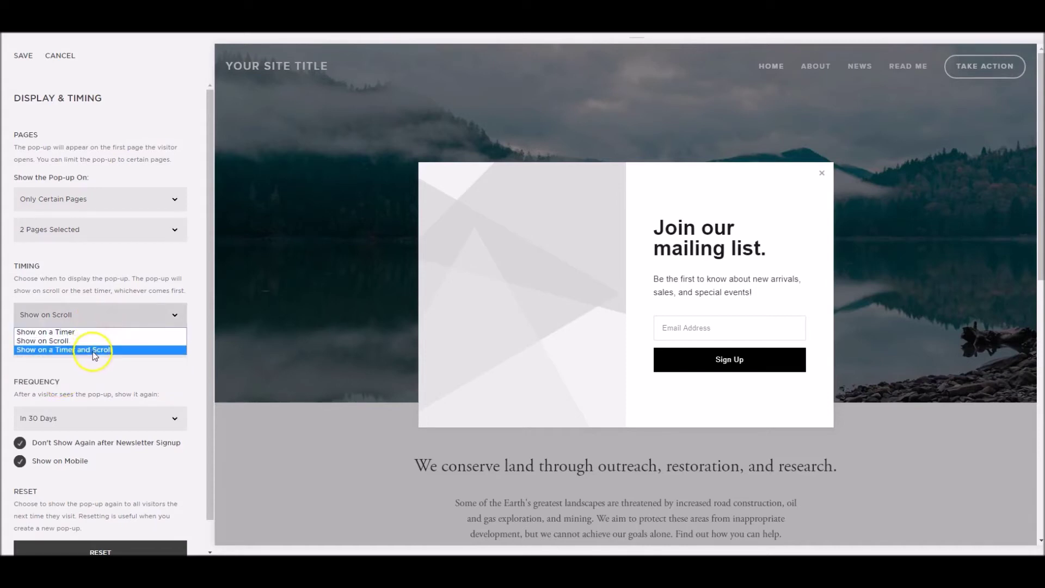
click(93, 349)
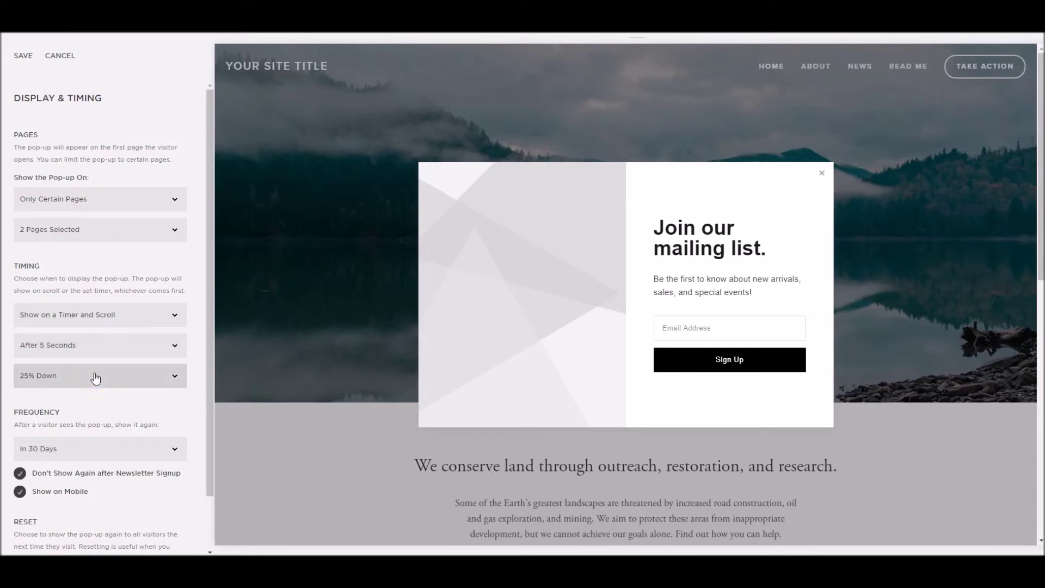
scroll(95, 377, down, 1)
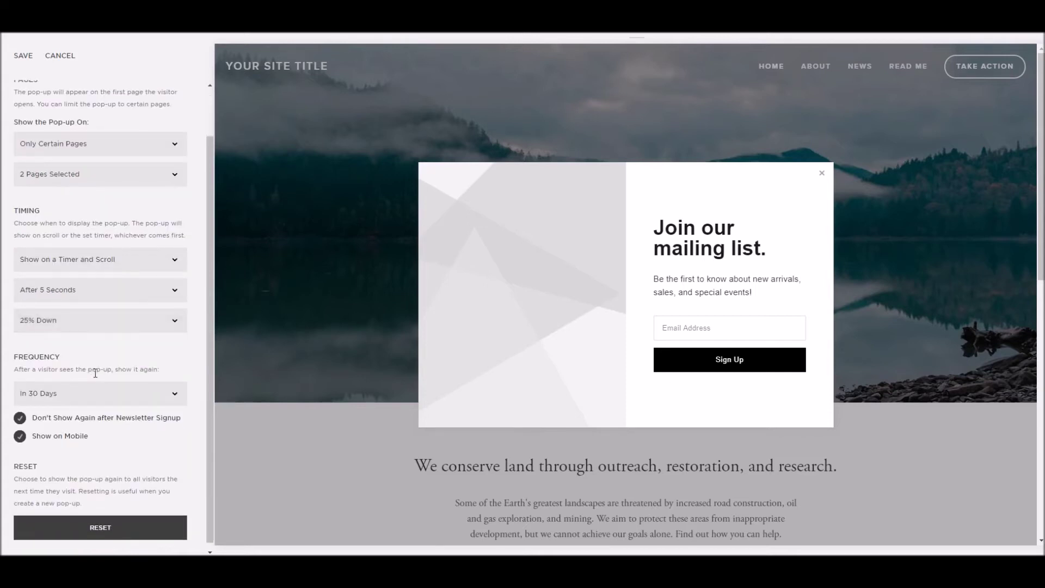
click(98, 365)
click(175, 394)
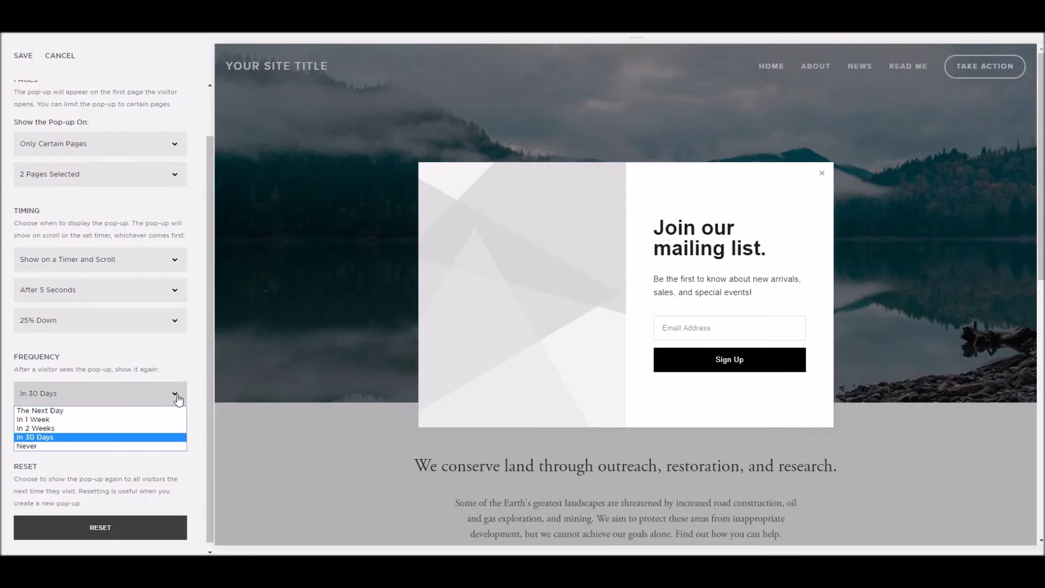
click(163, 366)
click(97, 419)
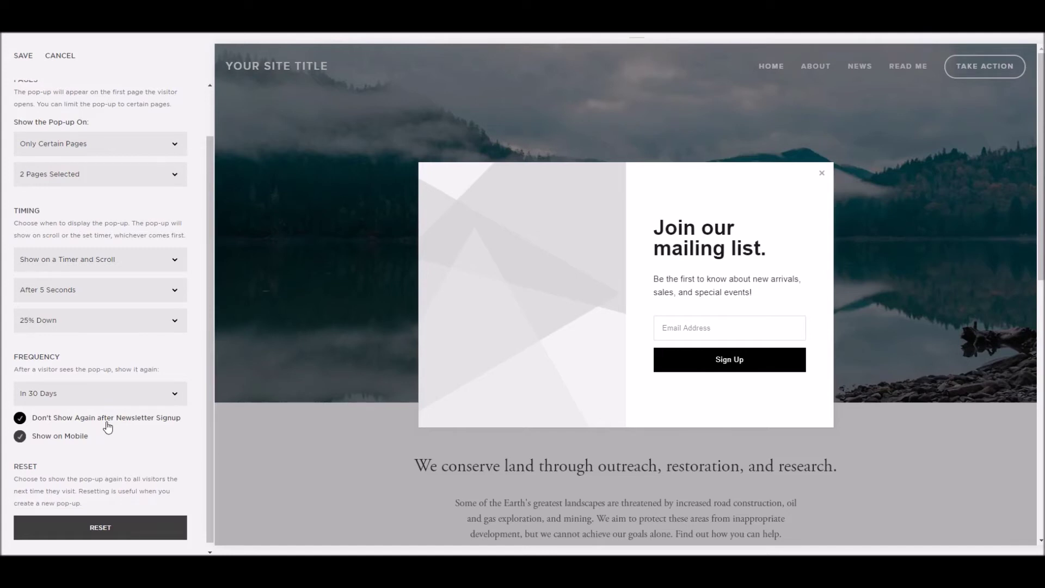
click(52, 445)
scroll(91, 446, down, 1)
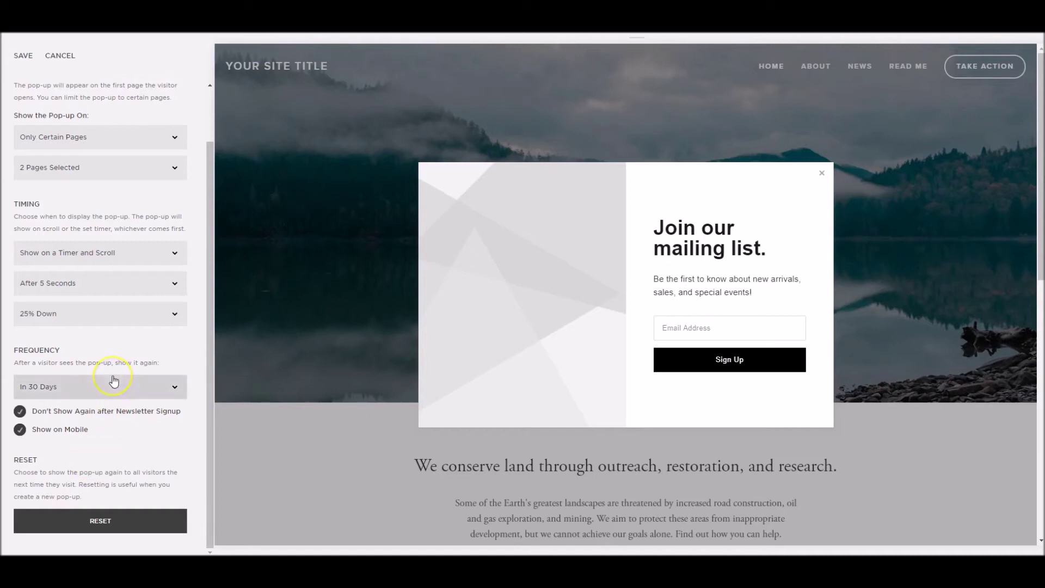
scroll(111, 381, up, 2)
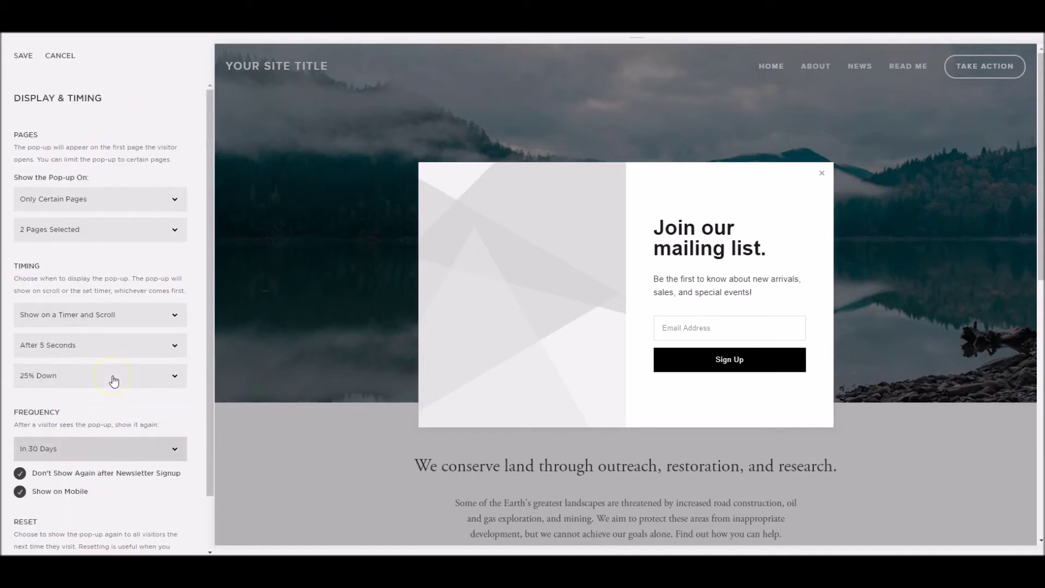
Step: Save Display & Timing, return to Promotional Pop-Up, and open its Image settings
click(24, 56)
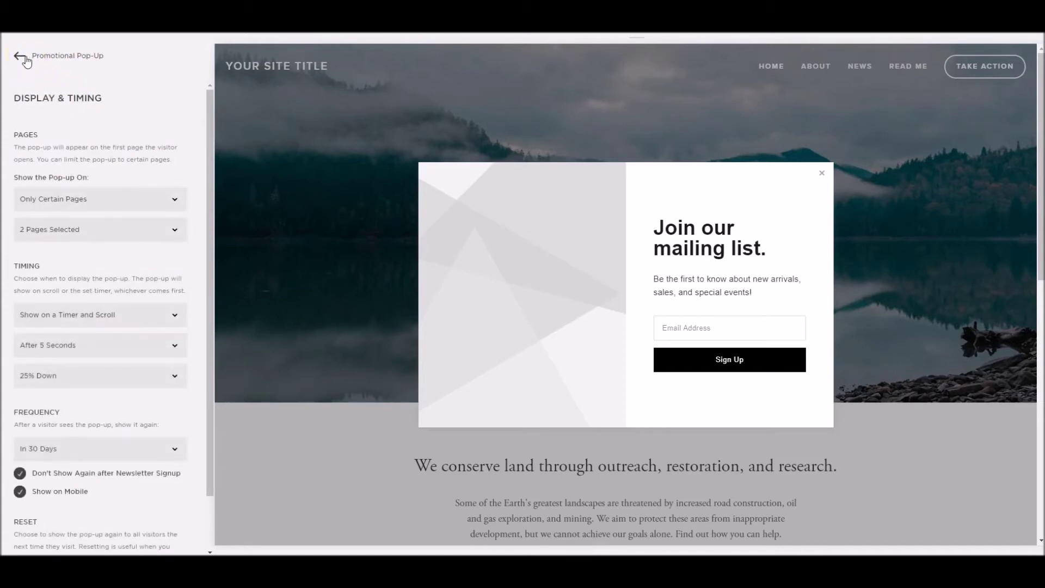
click(61, 61)
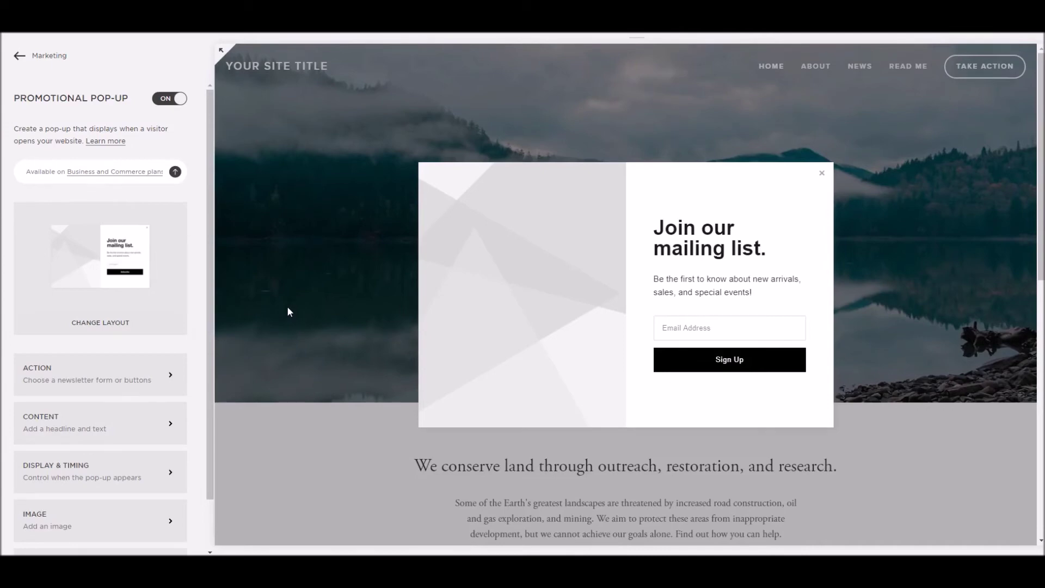
click(77, 516)
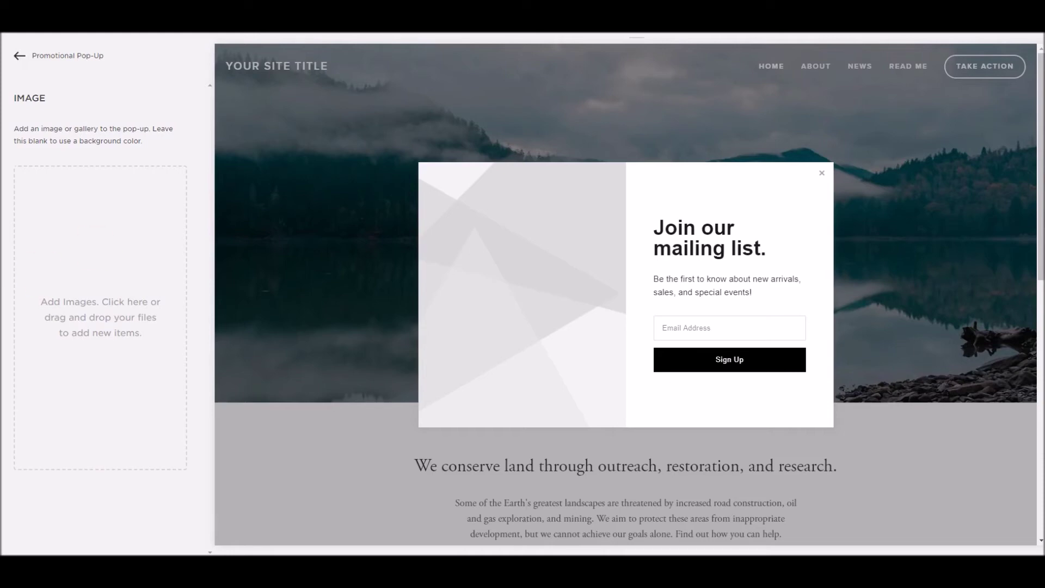
Step: Upload the crowd, bride, and drink-on-table photos to the pop-up's image gallery
drag(2, 261, 122, 264)
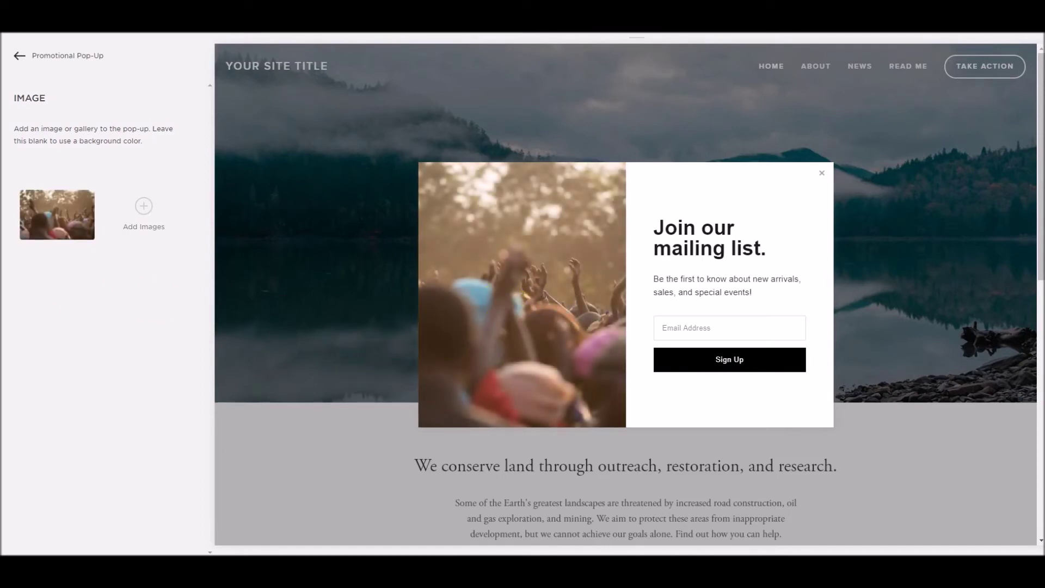
drag(0, 302, 125, 273)
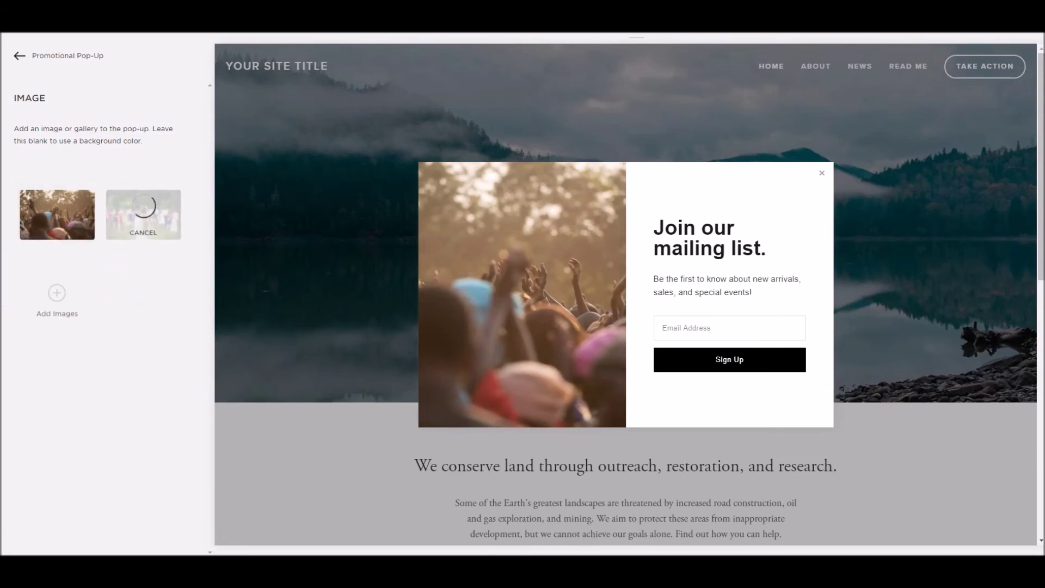
drag(0, 303, 130, 304)
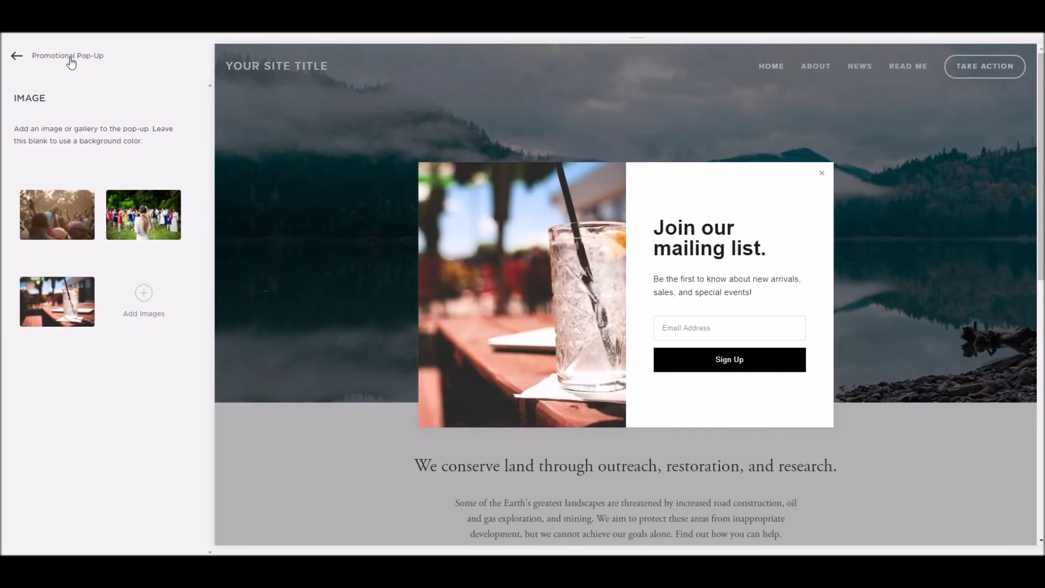
Step: Go back to the Promotional Pop-Up settings list and open the Style row
click(69, 57)
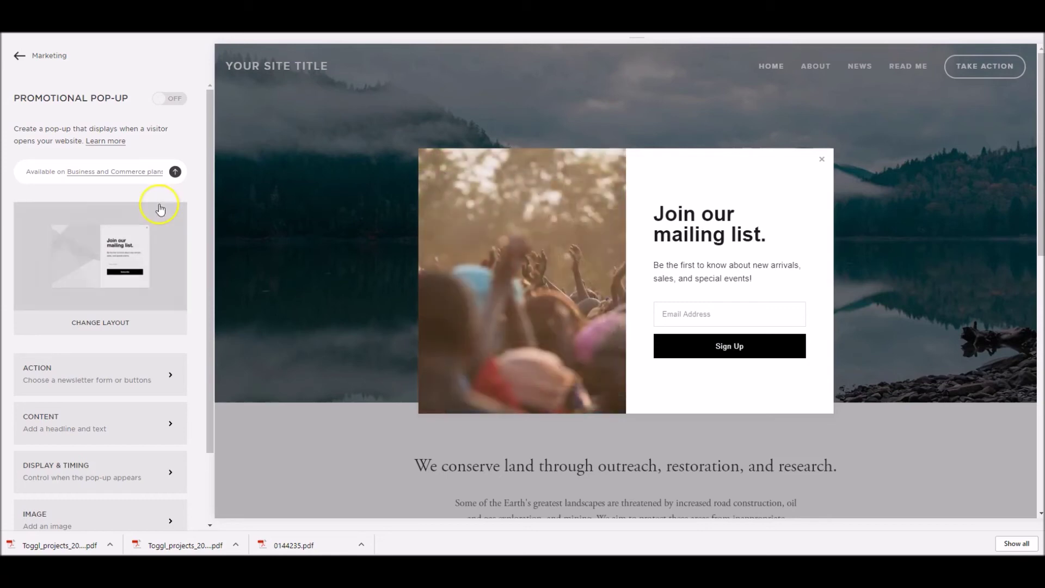
scroll(146, 218, down, 2)
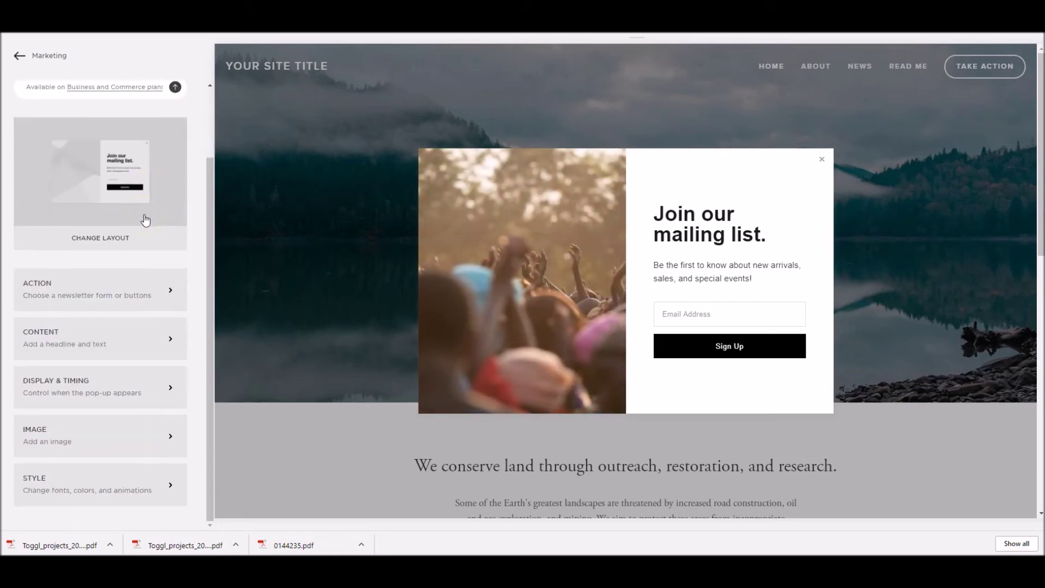
click(79, 492)
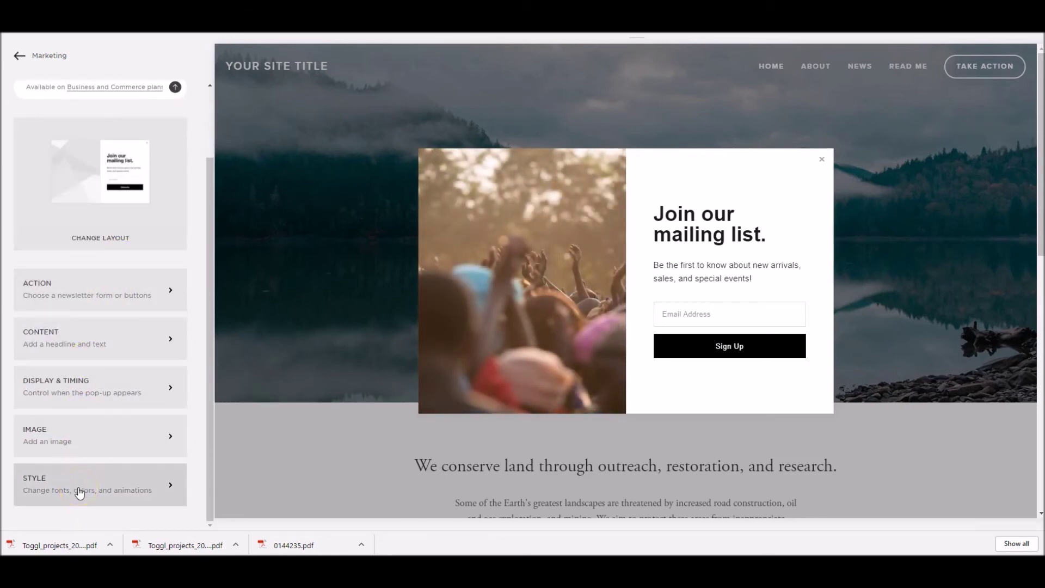
Step: Tint the page overlay behind the pop-up a translucent red
click(126, 355)
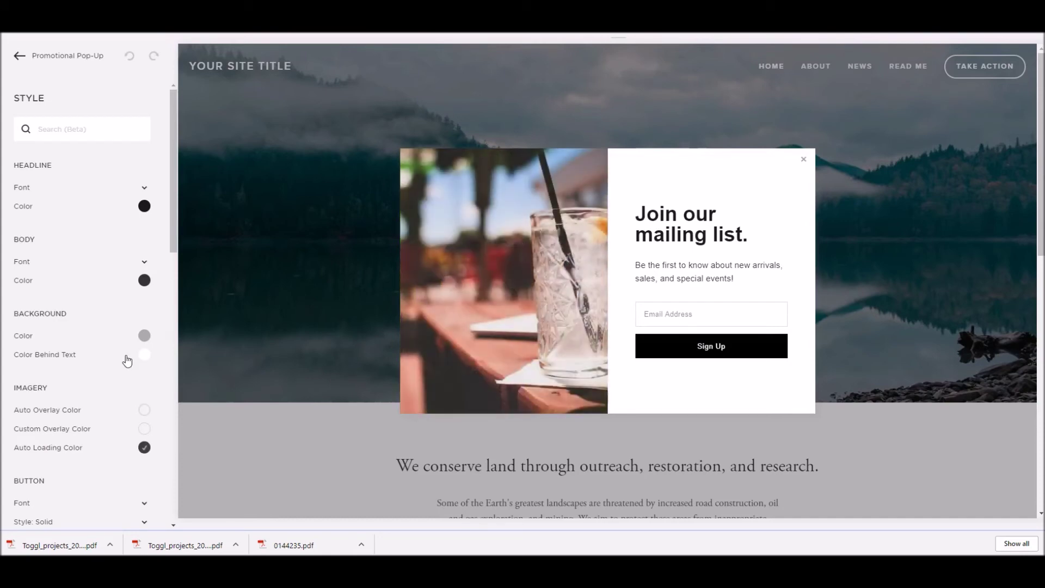
click(113, 291)
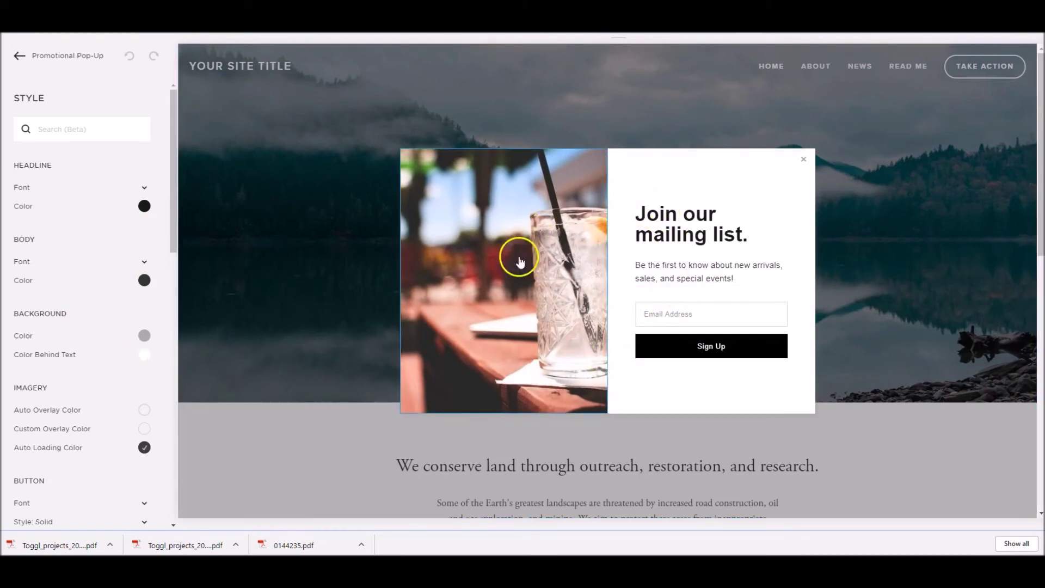
click(144, 336)
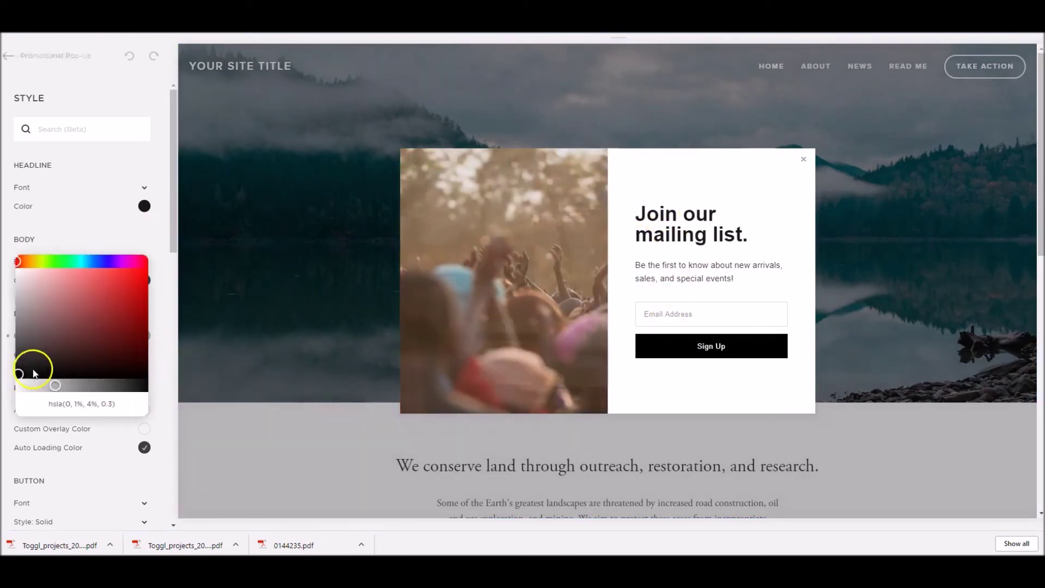
drag(33, 366, 119, 308)
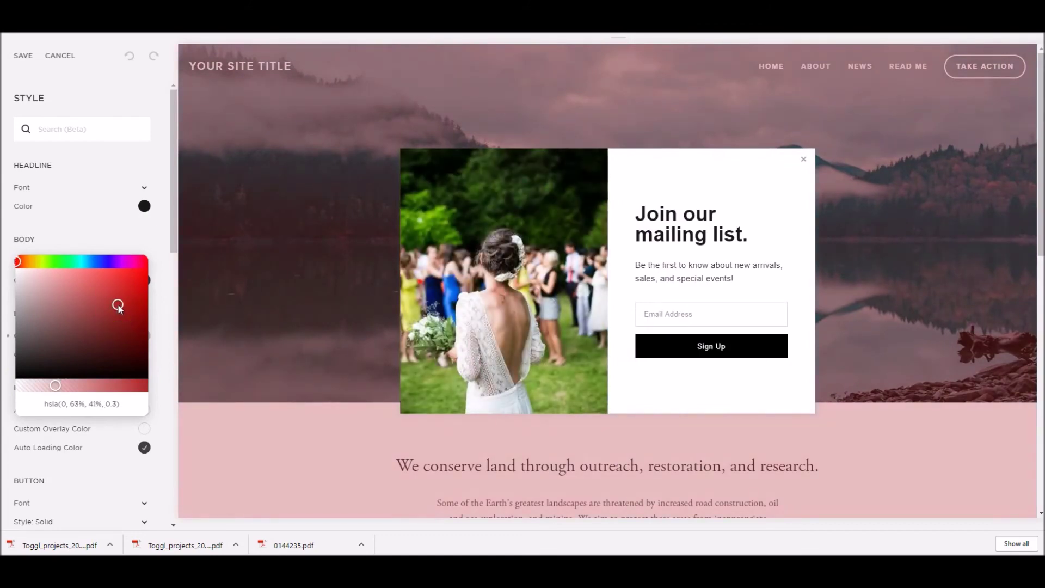
click(160, 248)
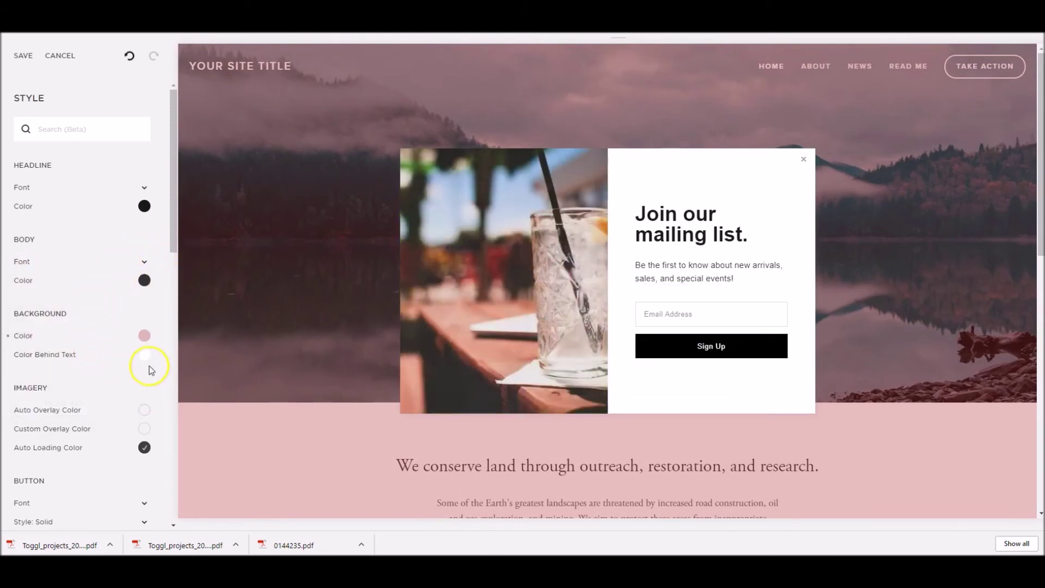
Step: Set Color Behind Text to muted pink hsl(0, 14%, 70%)
click(146, 361)
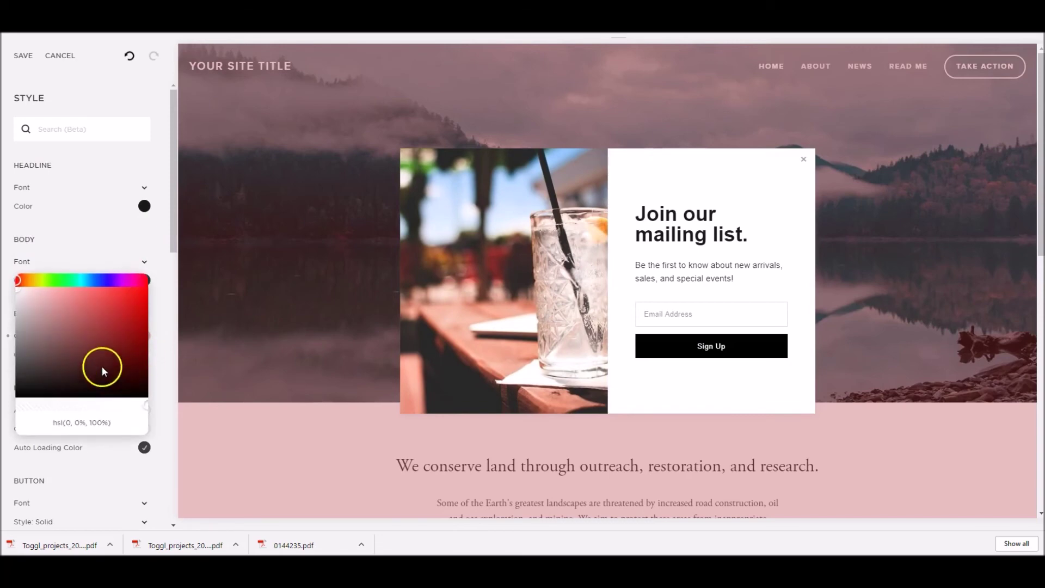
click(21, 294)
click(29, 315)
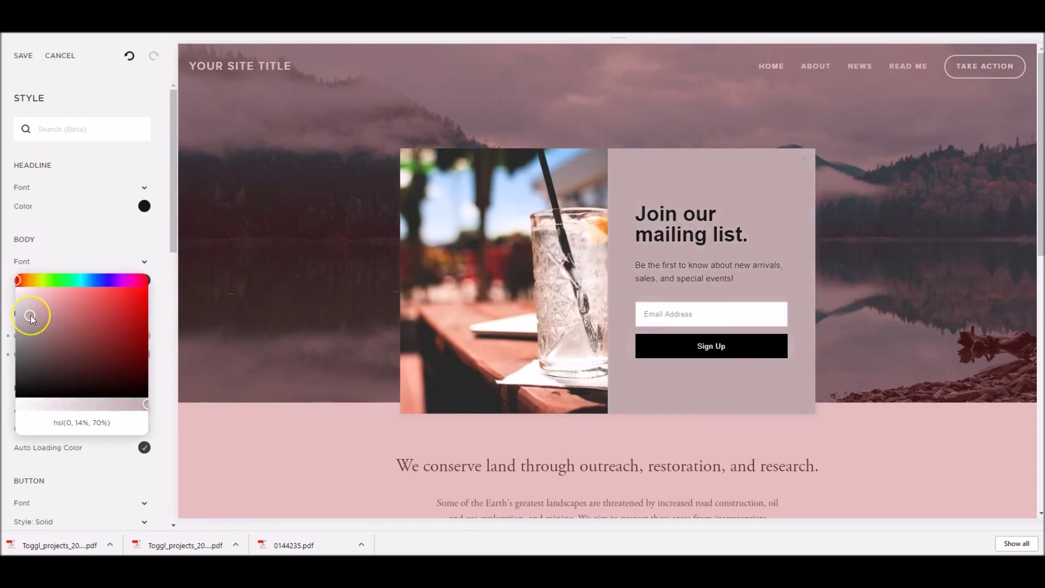
click(154, 322)
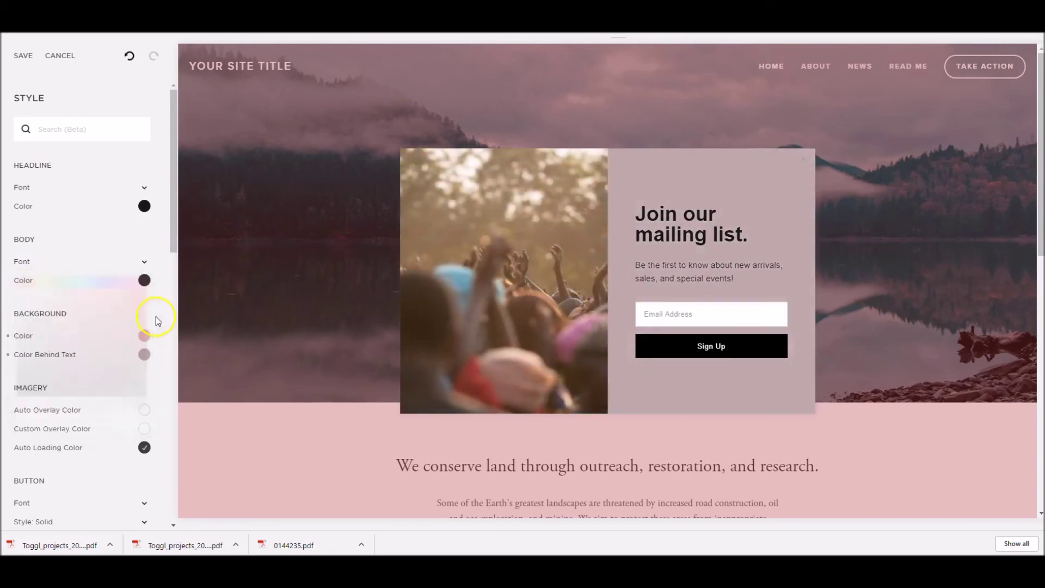
scroll(113, 319, down, 1)
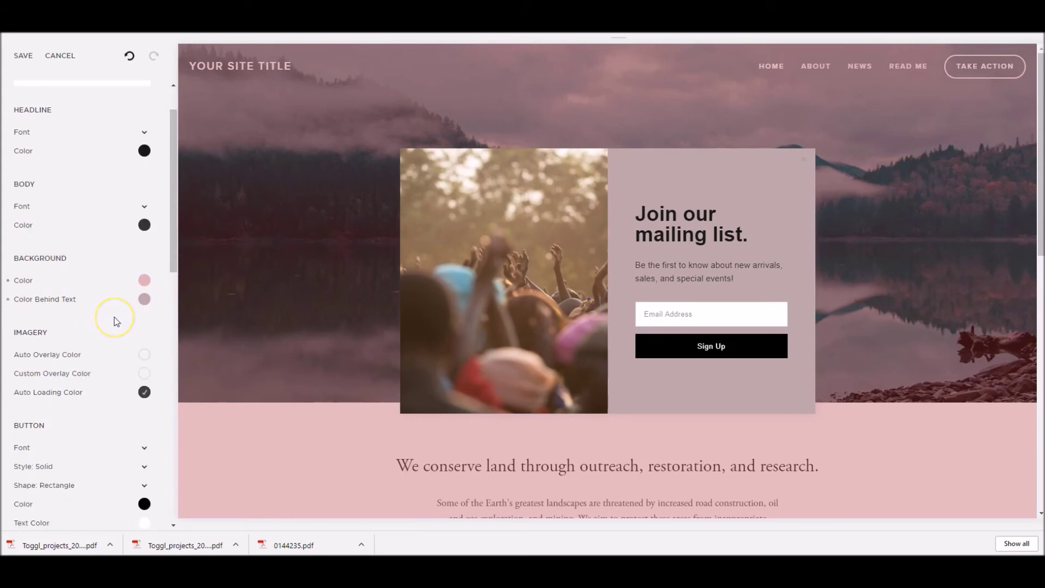
Step: Toggle Auto Overlay Color on and back off, leaving it disabled
scroll(116, 321, down, 1)
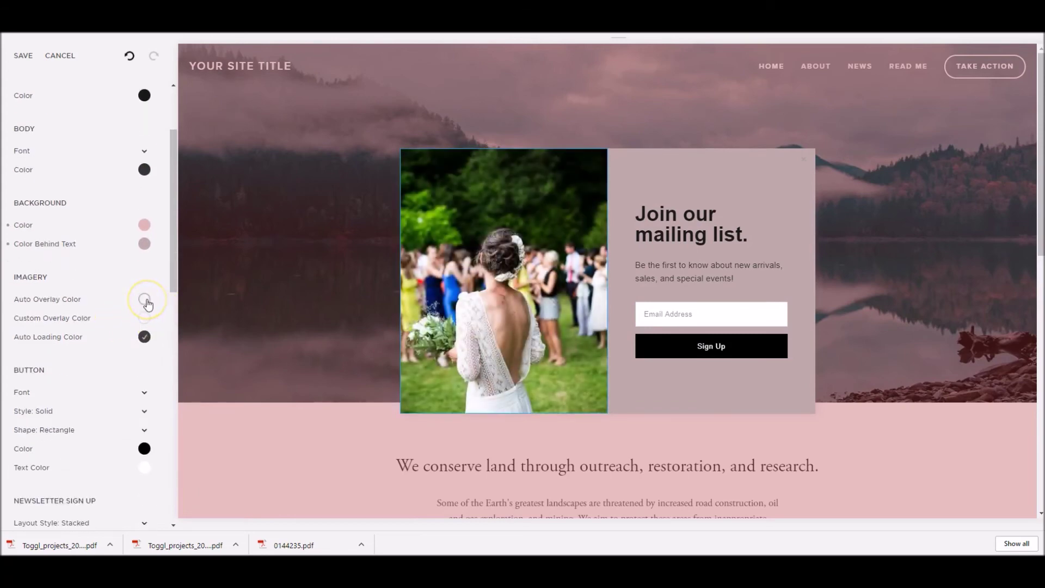
click(145, 301)
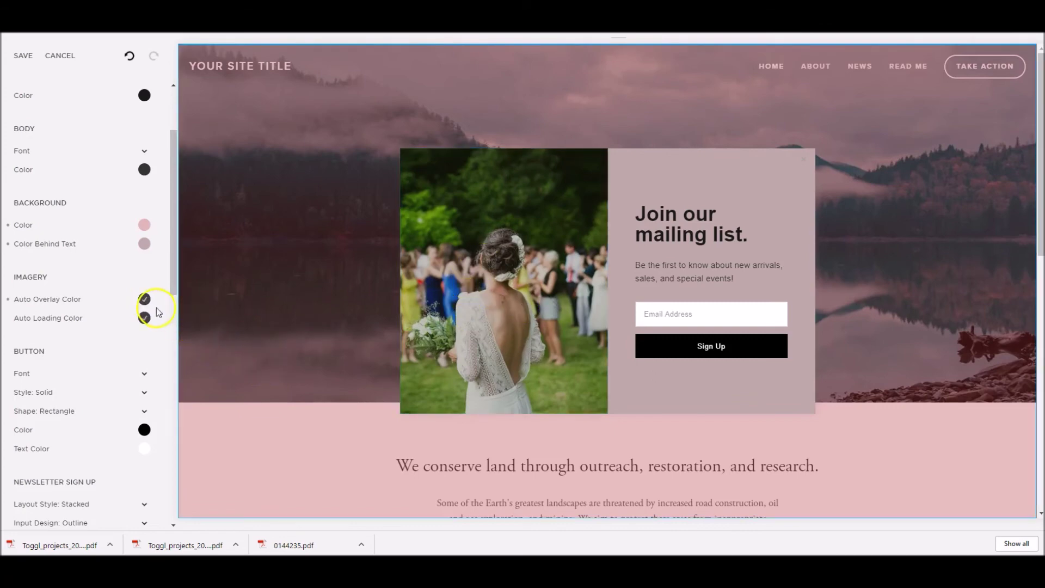
click(144, 301)
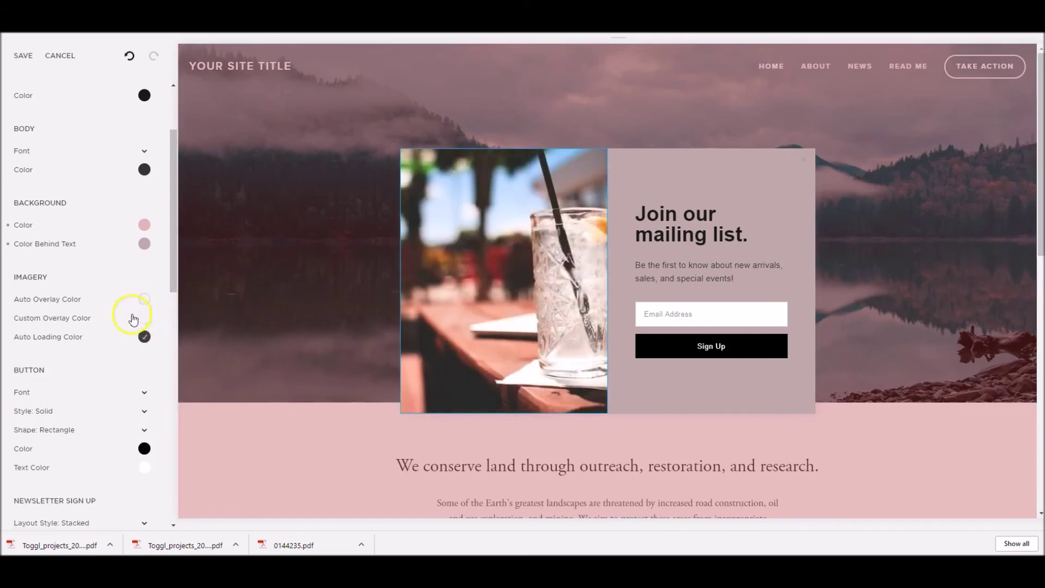
Step: Make the Sign Up button Outline style with Rounded Corners
scroll(63, 392, down, 1)
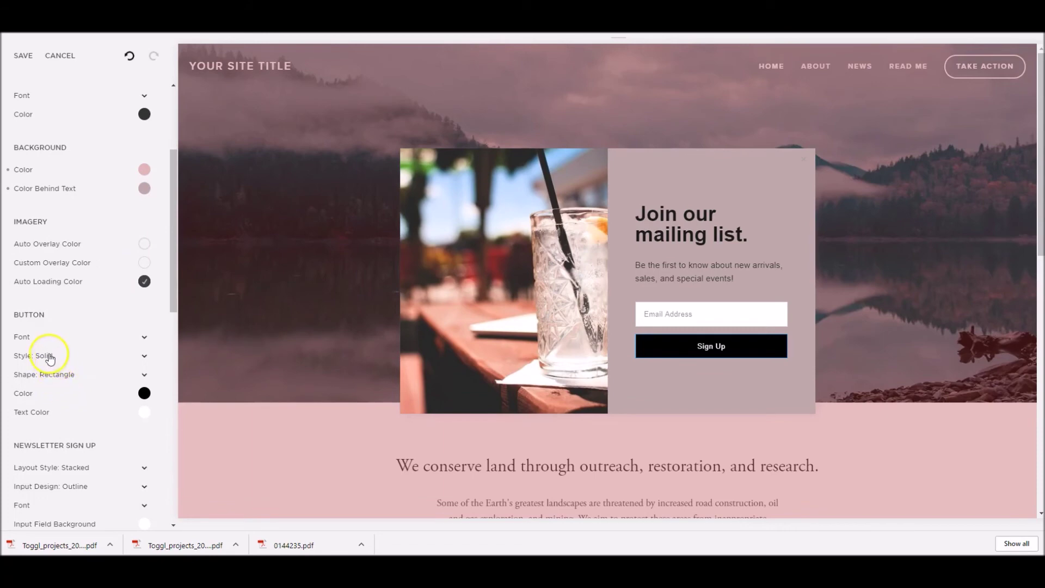
click(51, 358)
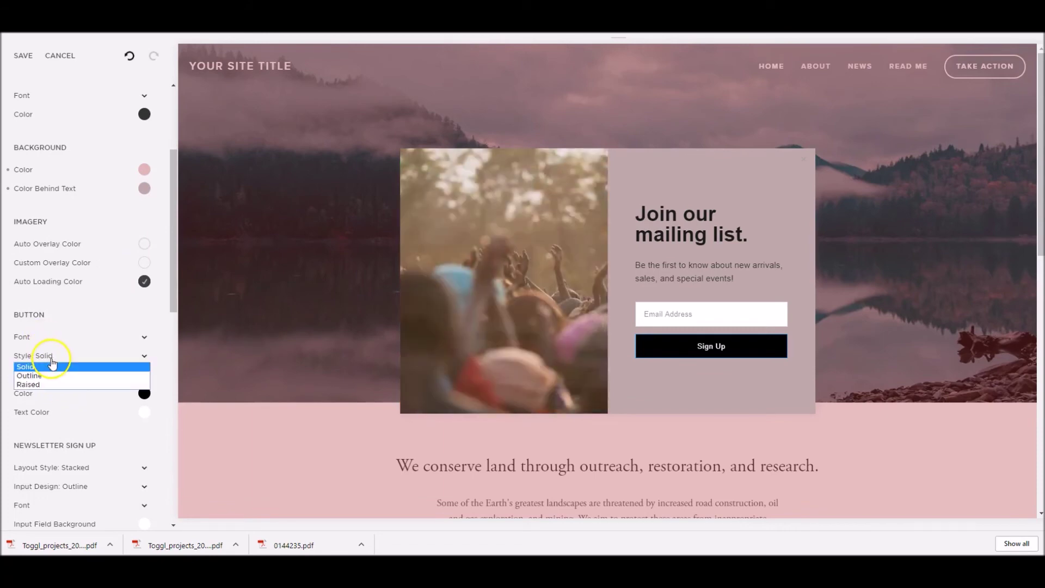
click(49, 375)
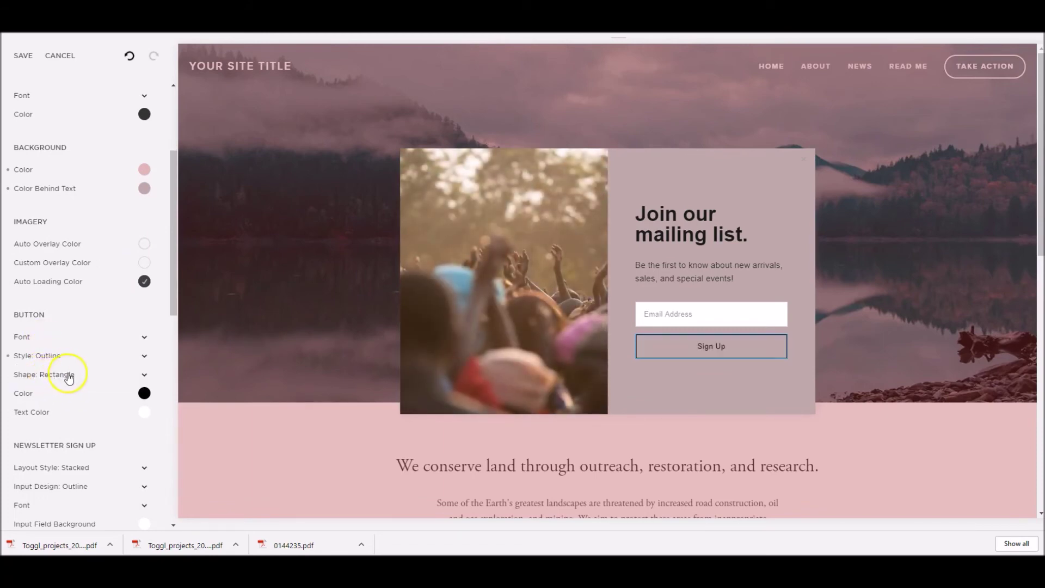
click(69, 378)
click(61, 390)
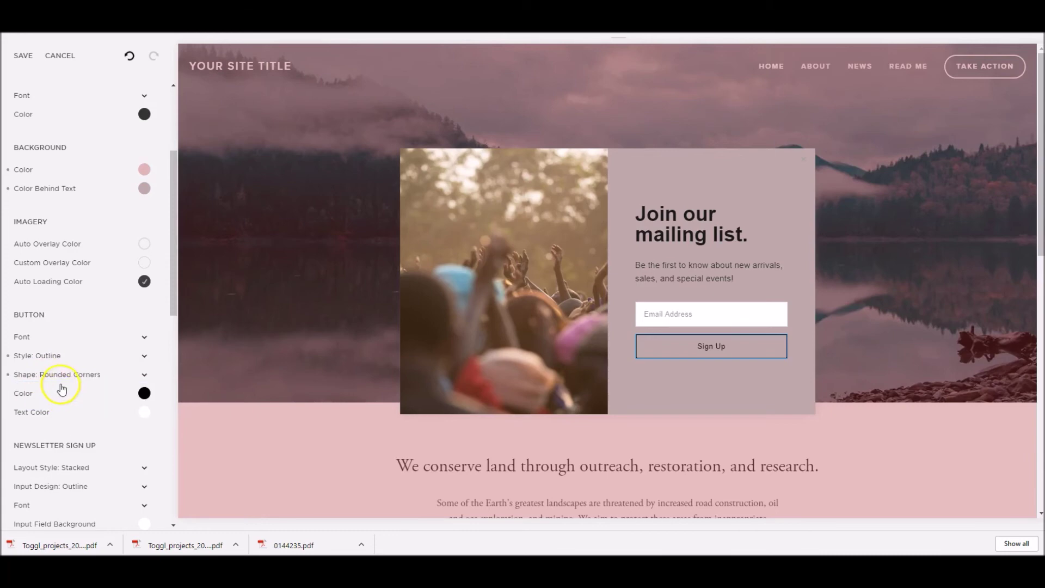
Step: Keep the Newsletter Layout Style set to Stacked
scroll(64, 384, down, 2)
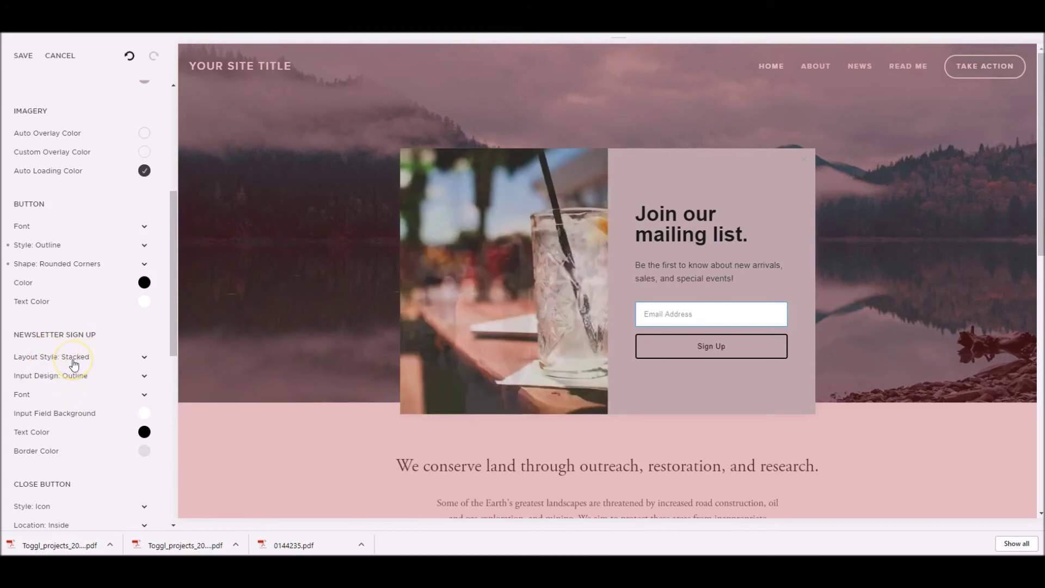
click(77, 364)
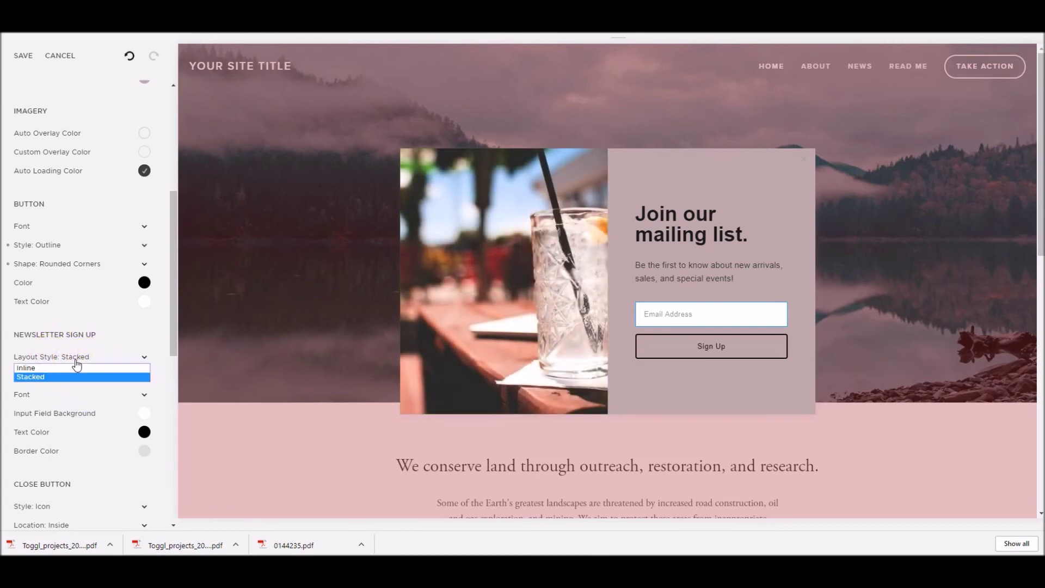
click(77, 365)
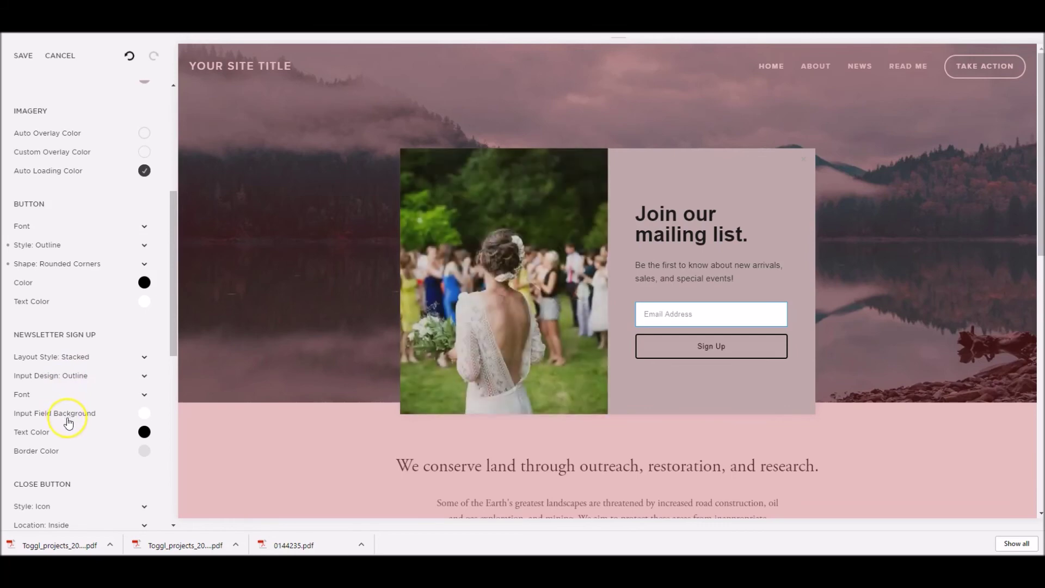
scroll(68, 422, down, 3)
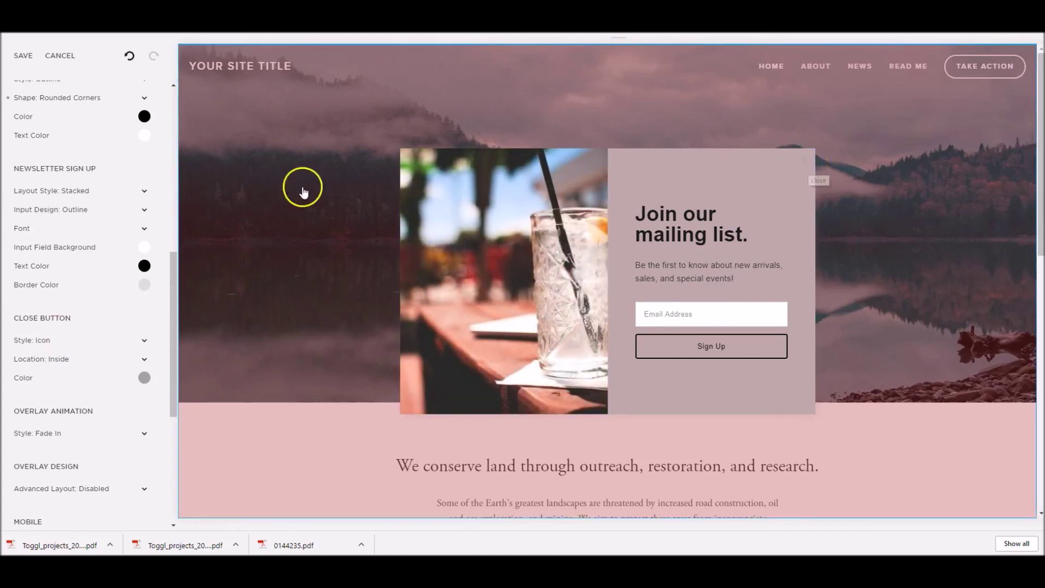
Step: Set Advanced Layout to Enabled under Overlay Design
scroll(82, 299, down, 1)
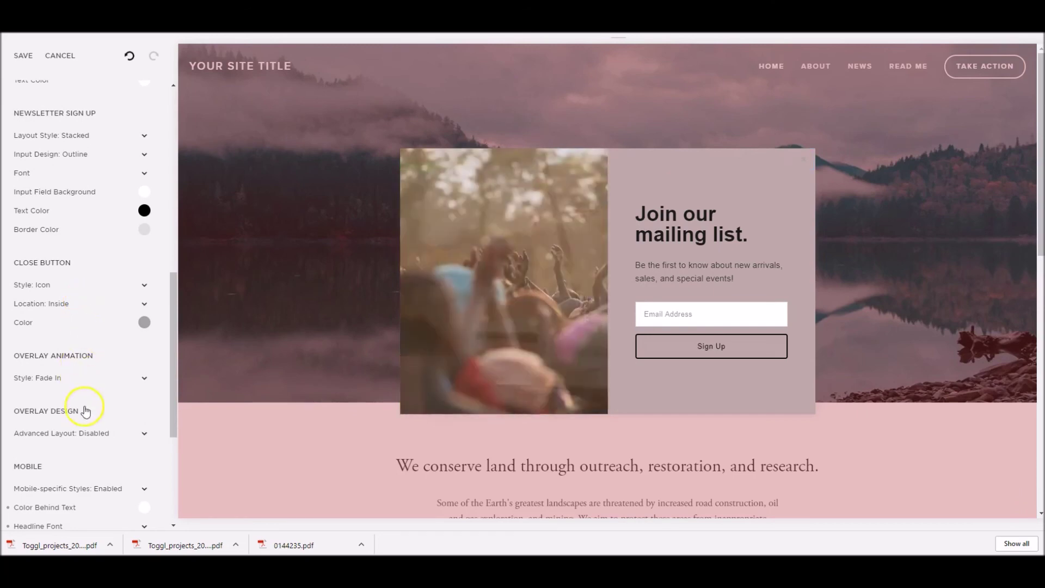
click(144, 437)
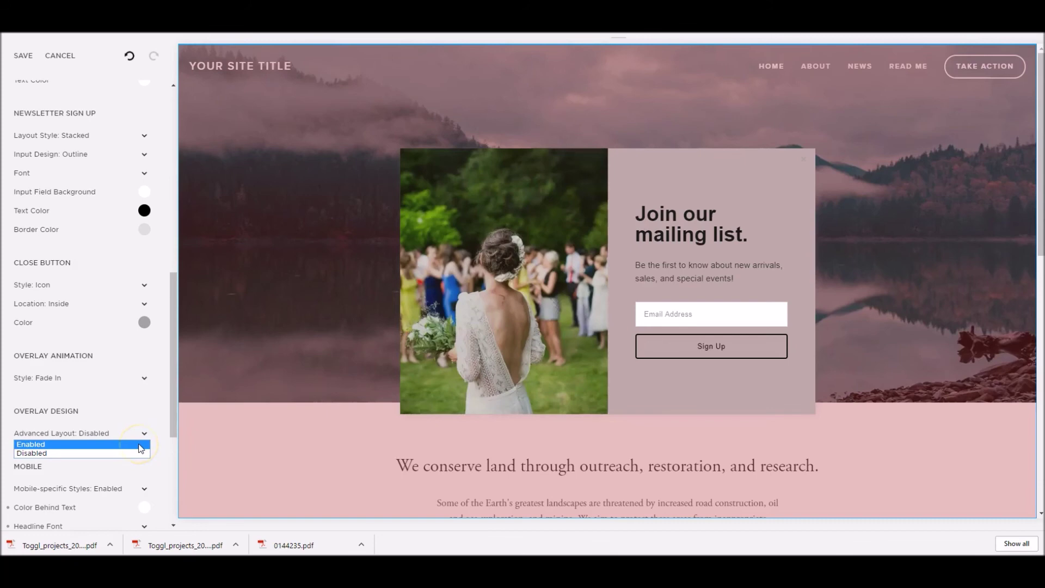
click(139, 445)
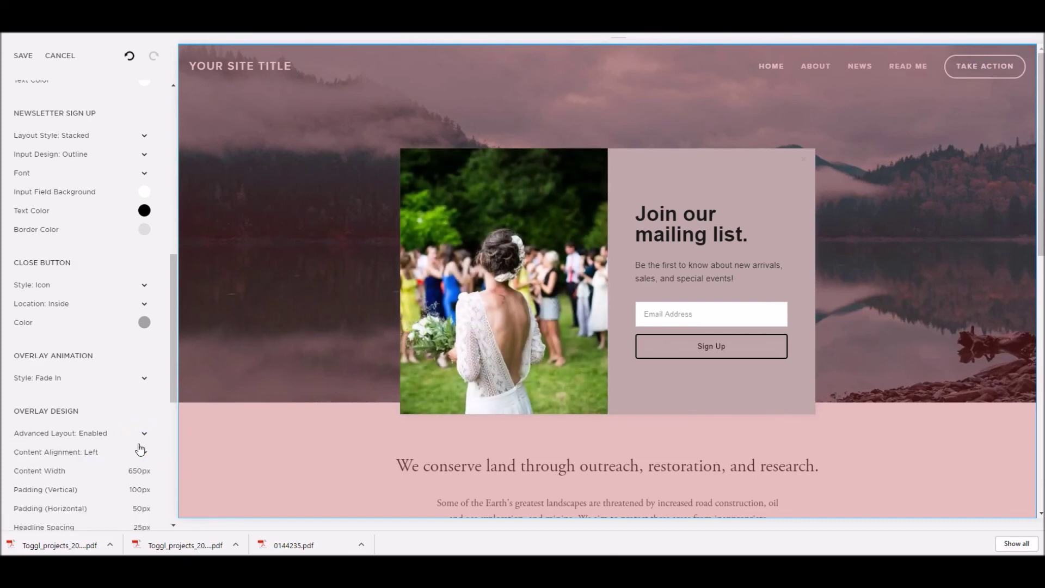
Step: Widen the pop-up's Content Width to 1007px so the headline fits on one line
scroll(134, 423, down, 2)
scroll(132, 421, down, 1)
click(136, 357)
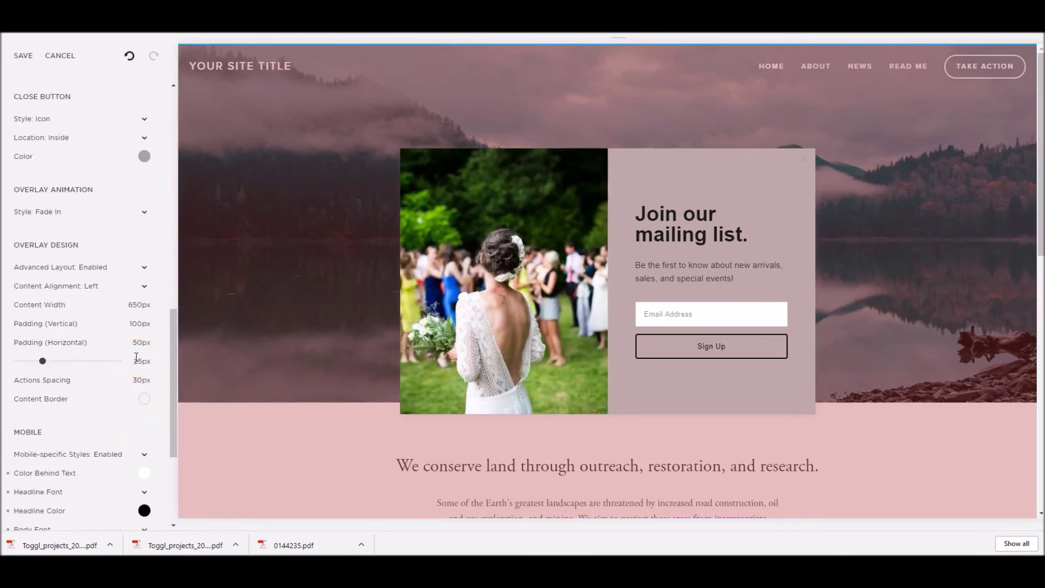
click(145, 359)
click(130, 330)
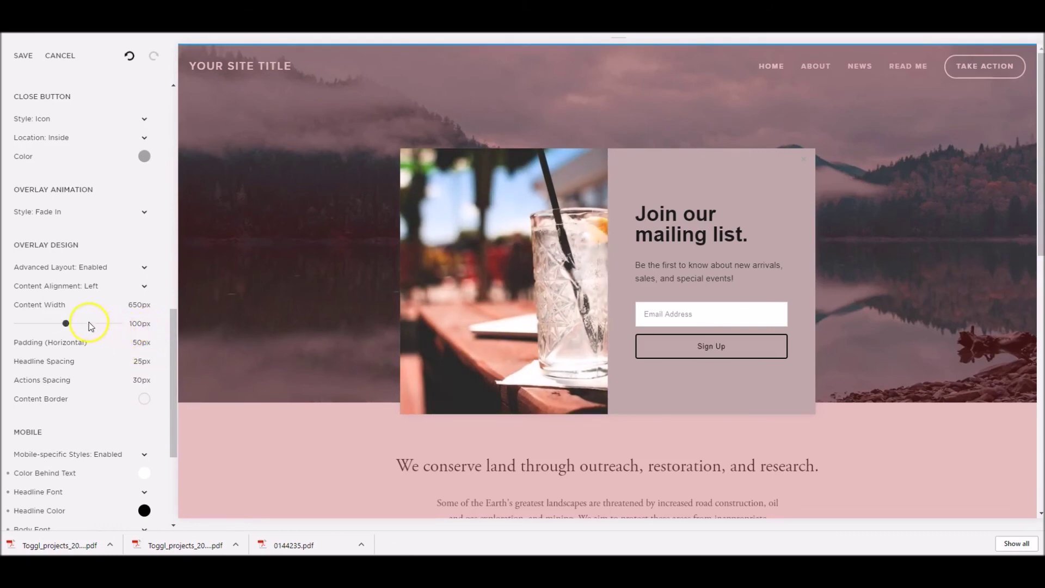
click(69, 304)
drag(68, 304, 99, 318)
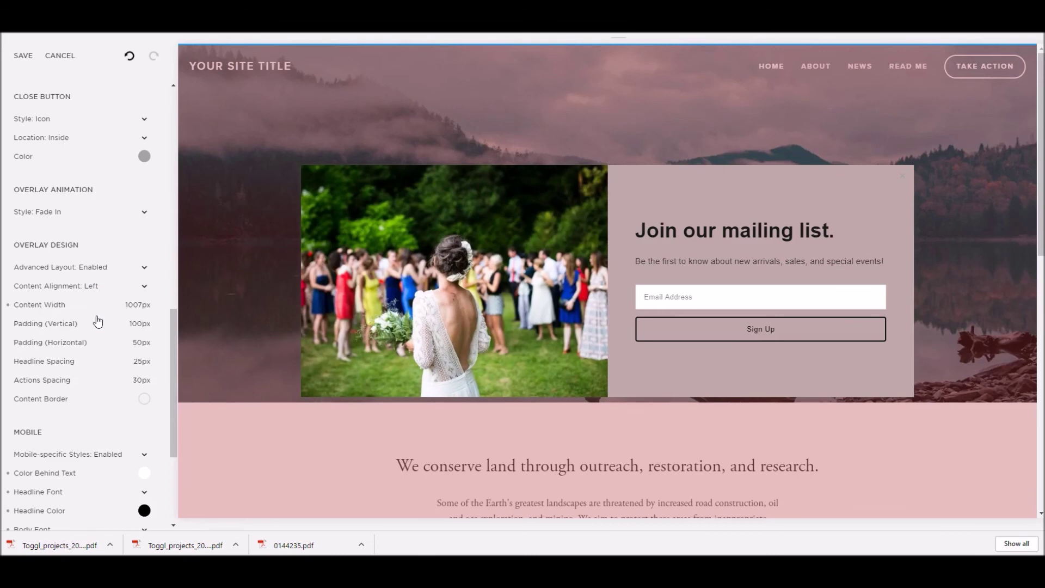
scroll(98, 321, up, 3)
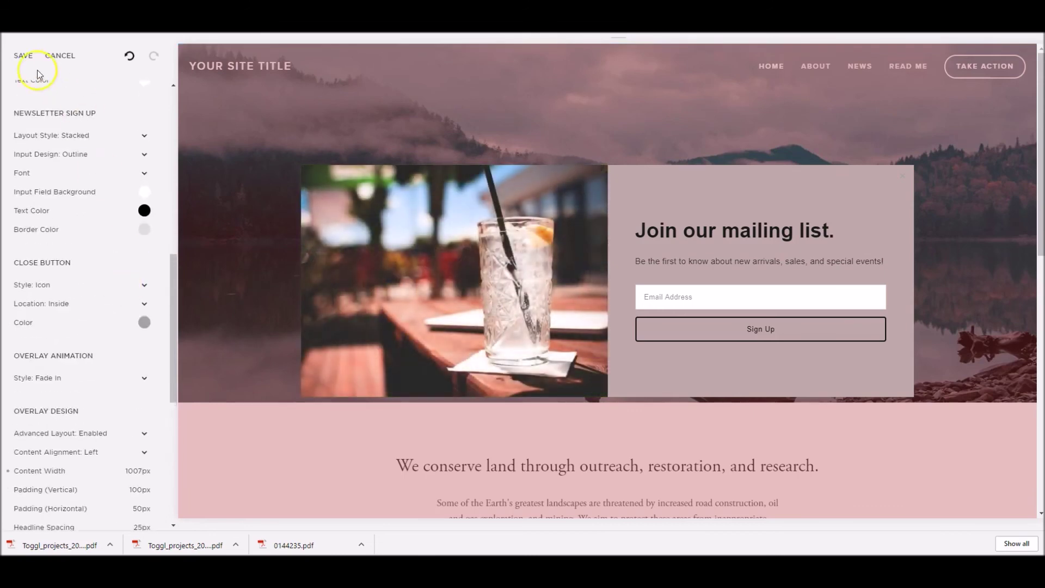
Step: Save the style panel and go back to the Promotional Pop-Up panel
click(24, 57)
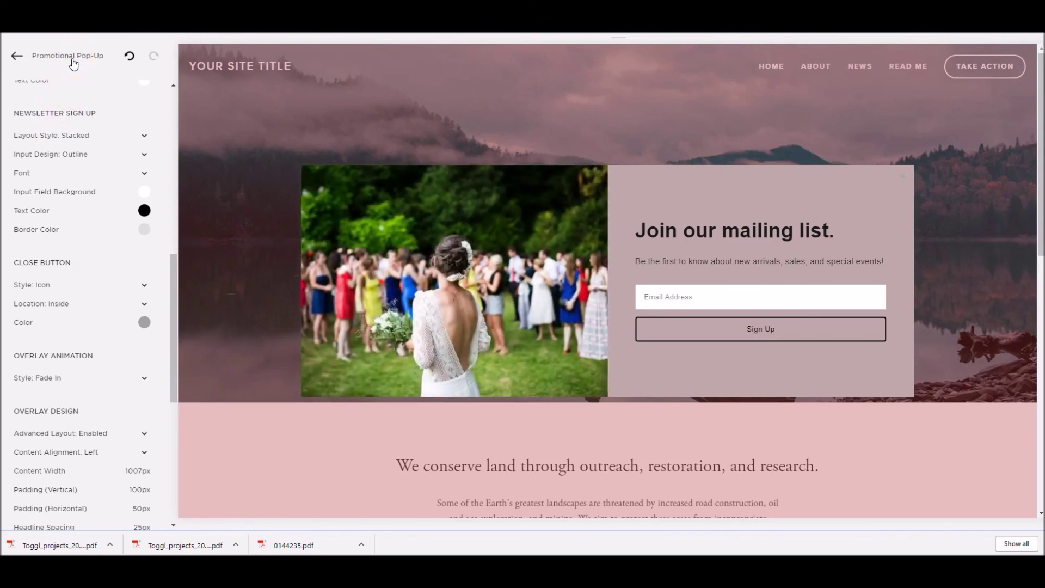
click(73, 64)
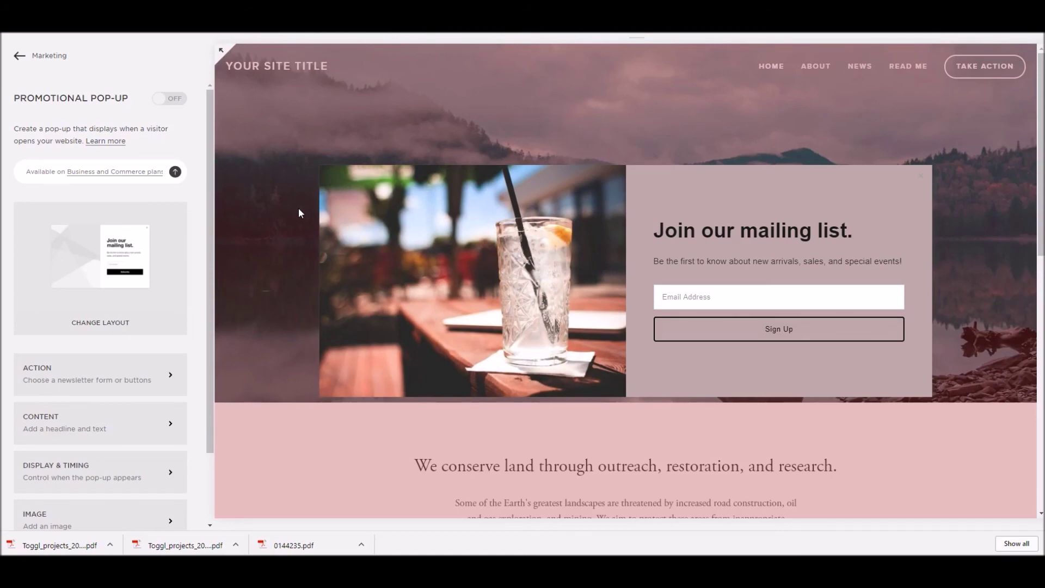
click(168, 100)
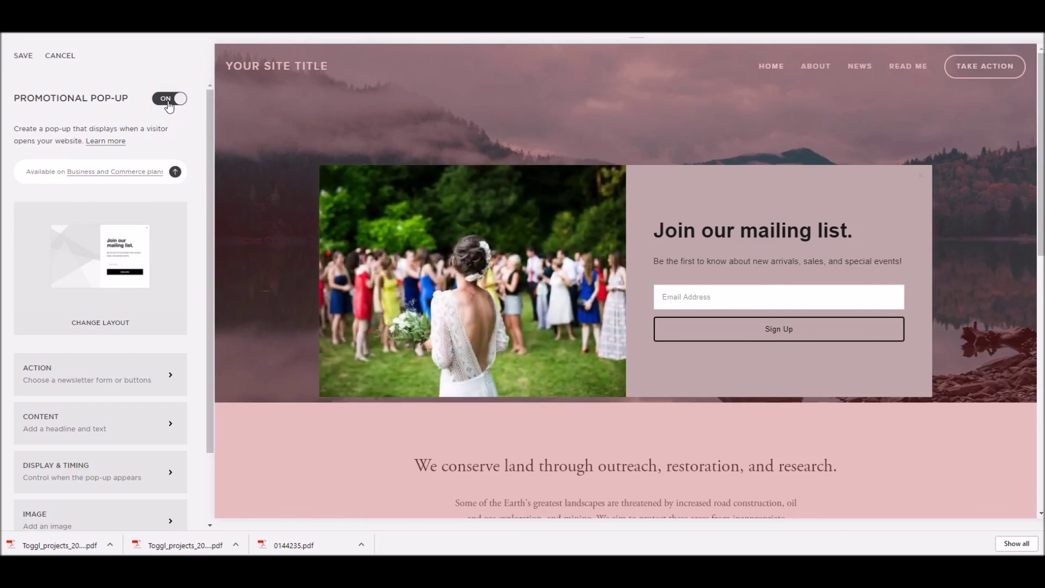
click(168, 102)
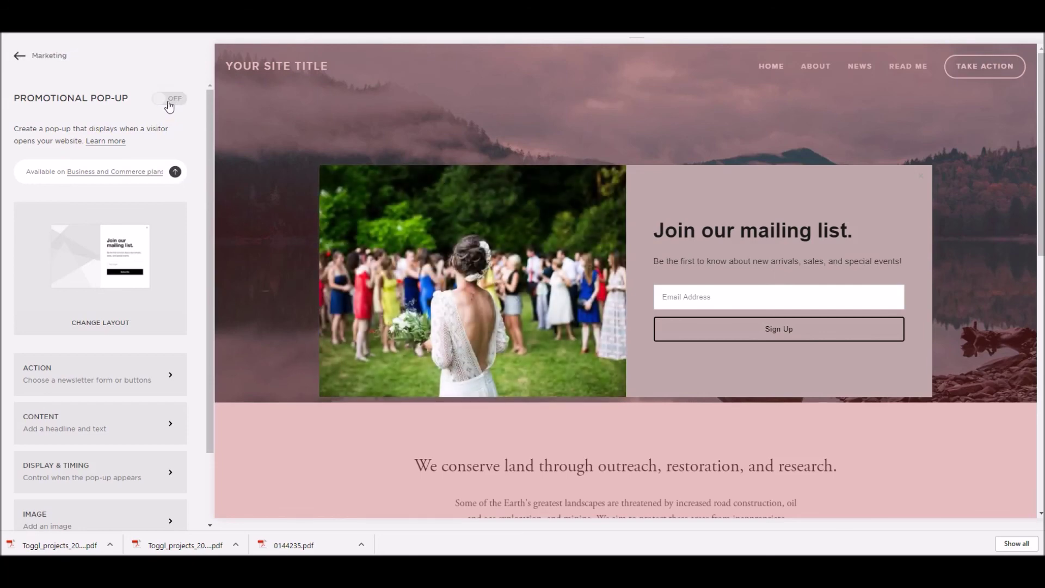